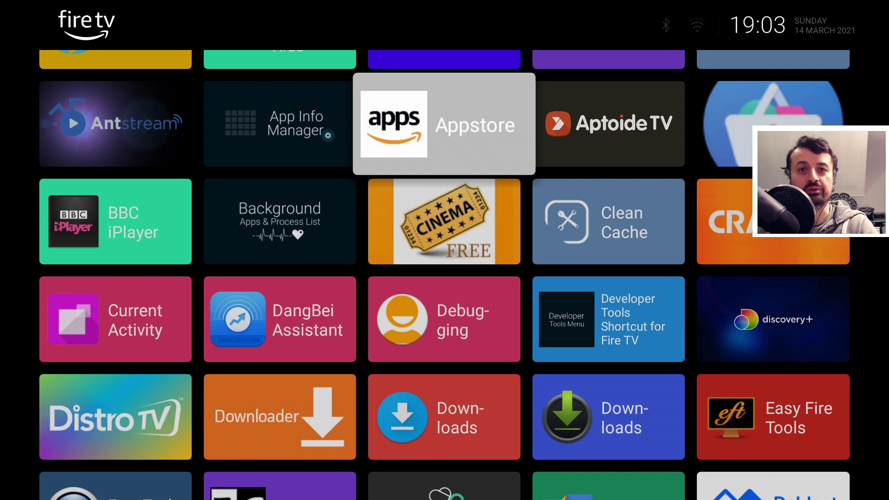
{"action": "key", "text": "Up"}
{"action": "key", "text": "Up"}
{"action": "key", "text": "Left"}
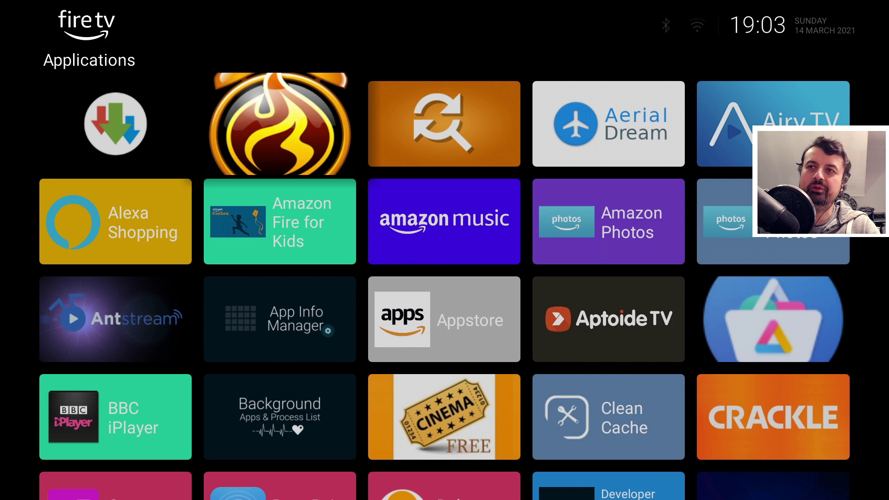
{"action": "key", "text": "Down"}
{"action": "key", "text": "Down"}
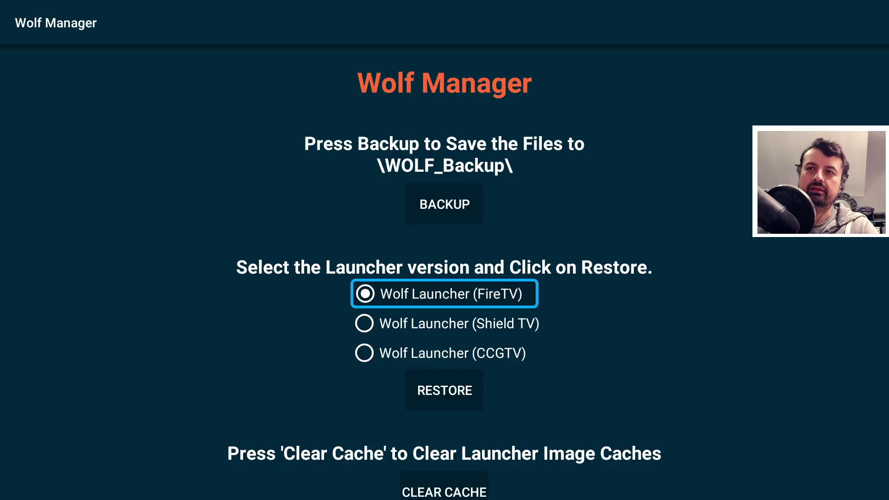
Restore the backup for Wolf Launcher (FireTV) with Wolf Manager and check the restored home screen sections.
{"action": "key", "text": "Up"}
{"action": "key", "text": "Down"}
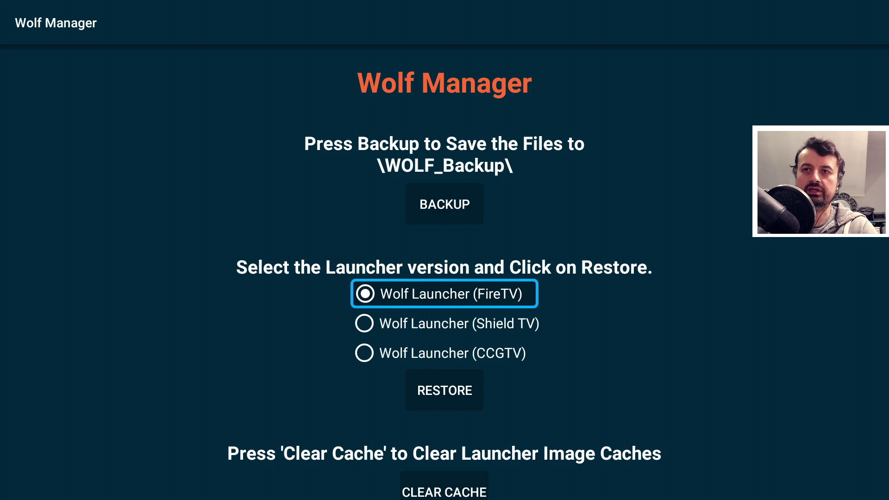
{"action": "key", "text": "Down"}
{"action": "key", "text": "Down"}
{"action": "key", "text": "Down"}
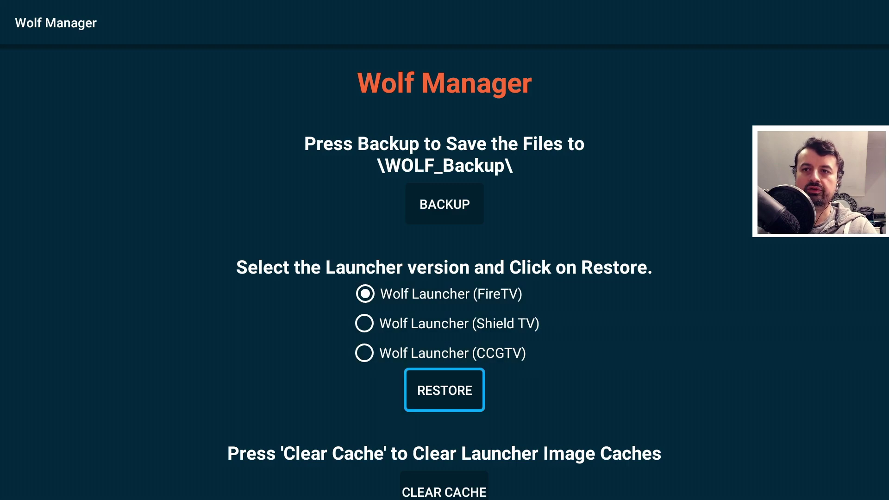
{"action": "key", "text": "Return"}
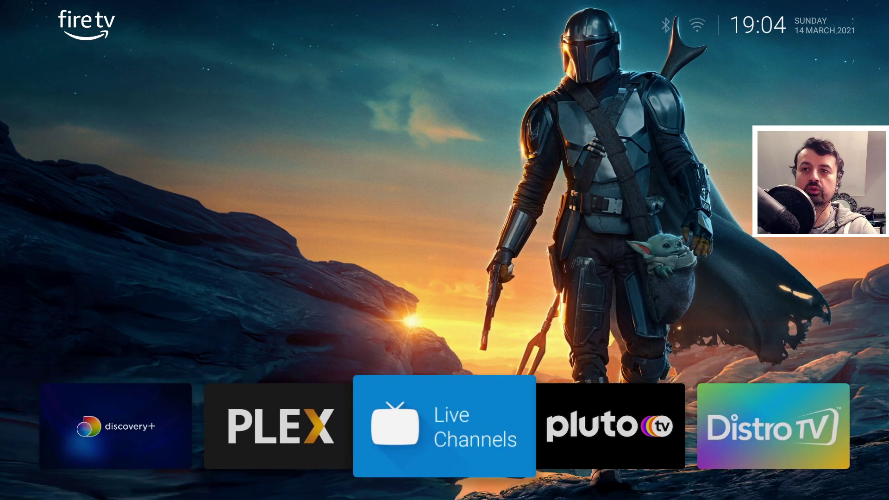
{"action": "key", "text": "Down"}
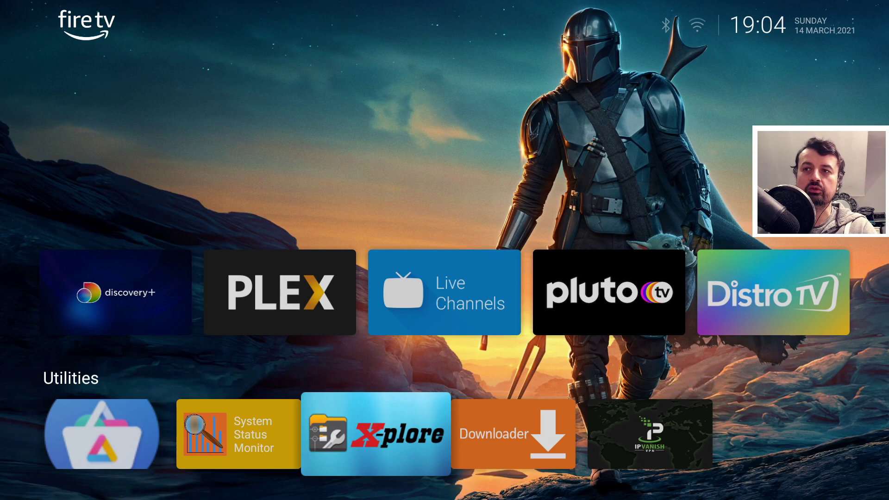
{"action": "key", "text": "Down"}
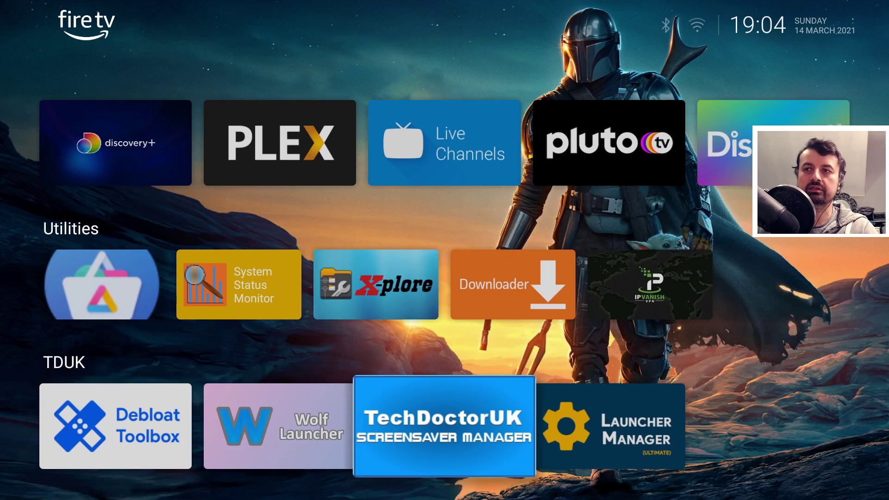
{"action": "key", "text": "Down"}
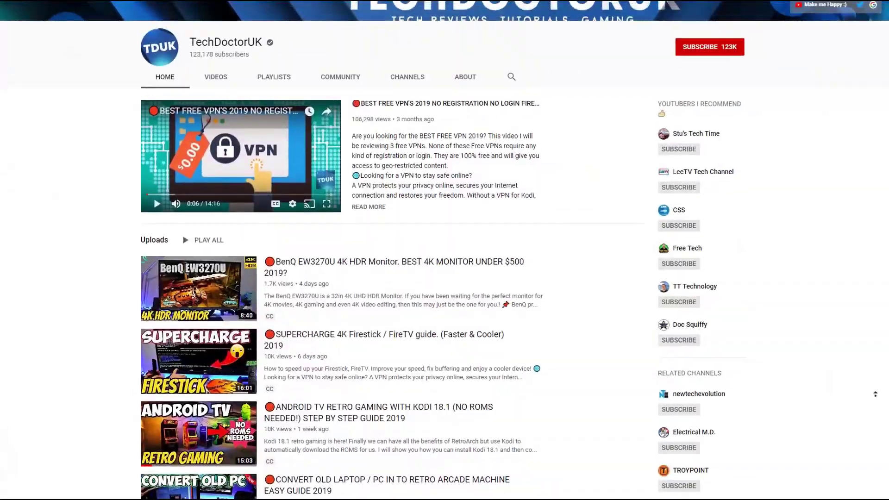
Switch to the TechDoctorUK YouTube channel page, subscribe to the channel and turn on its notifications.
{"action": "scroll", "coordinate": [875, 394], "scroll_direction": "up", "scroll_amount": 3}
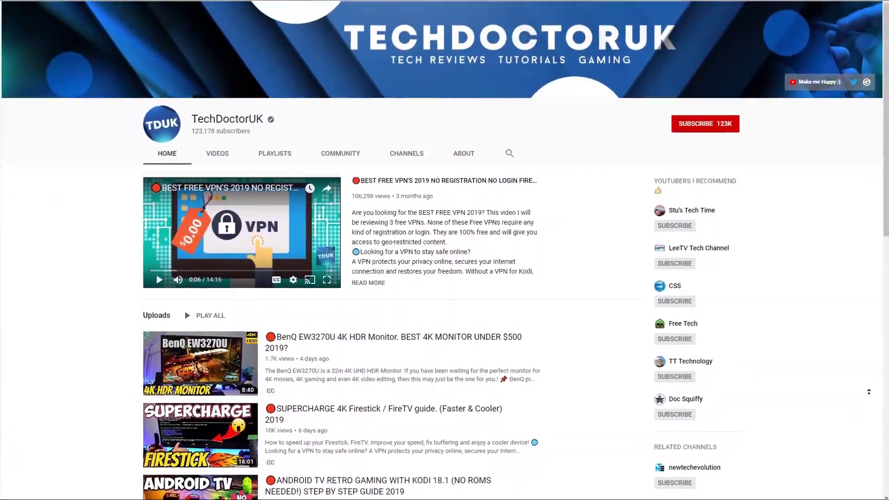
{"action": "scroll", "coordinate": [869, 391], "scroll_direction": "up", "scroll_amount": 2}
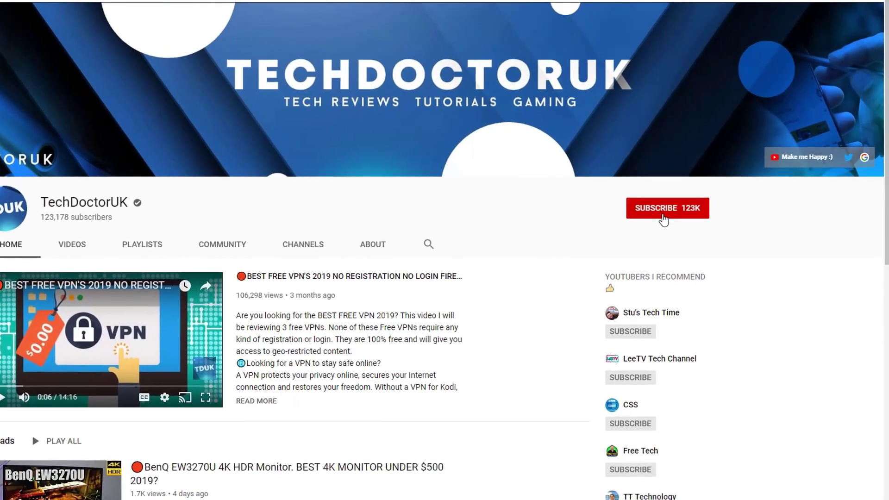
{"action": "left_click", "coordinate": [664, 218]}
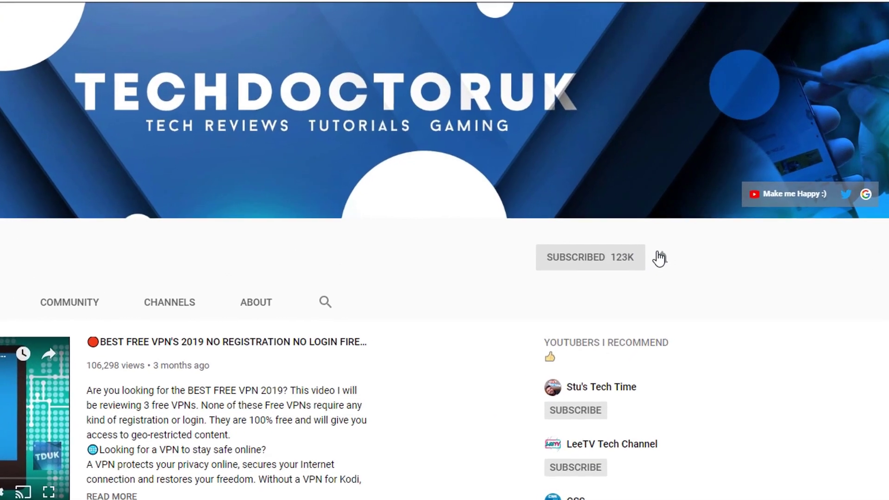
{"action": "left_click", "coordinate": [660, 257]}
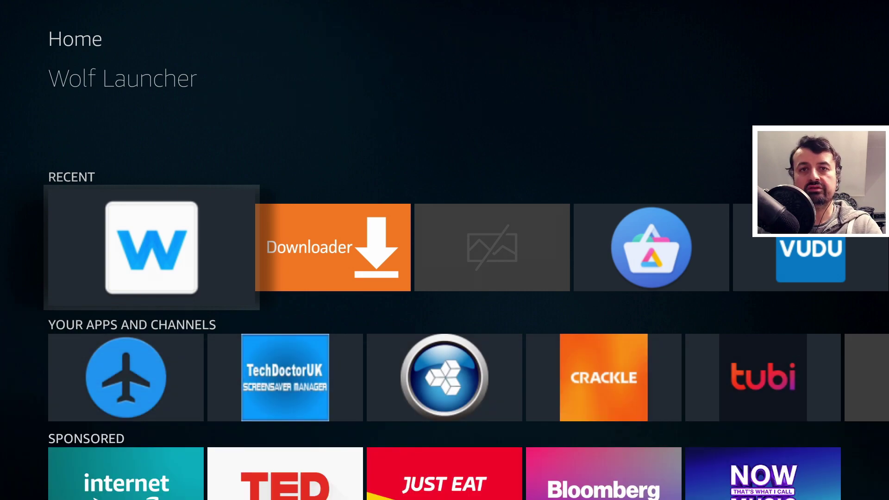
Open Wolf Launcher from the Fire TV home screen and change its wallpaper to the blue sky with pink clouds.
{"action": "key", "text": "Return"}
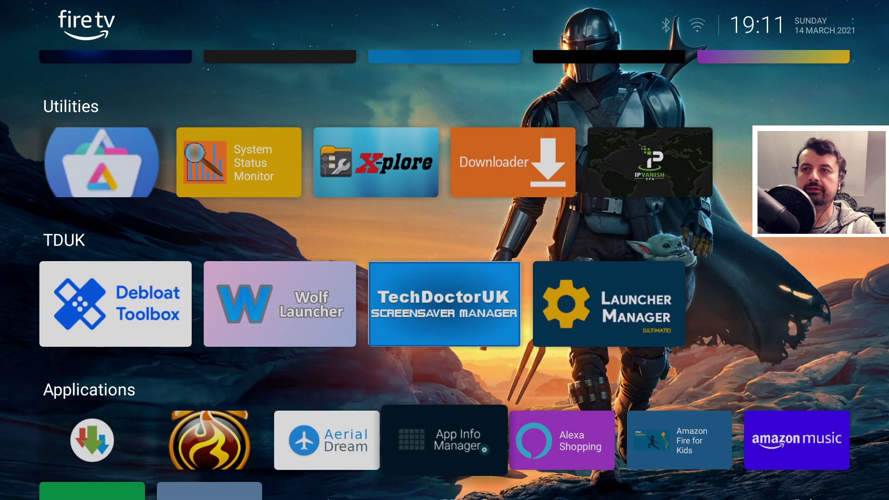
{"action": "key", "text": "Up"}
{"action": "key", "text": "Up"}
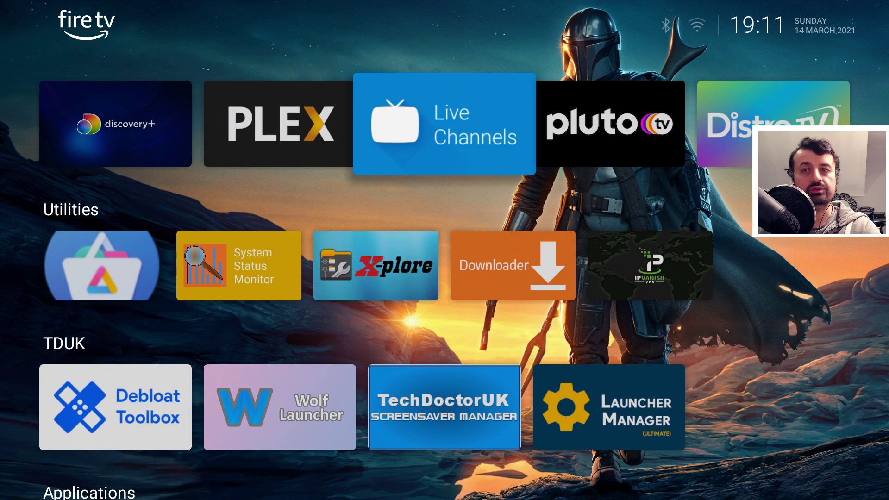
{"action": "key", "text": "Down"}
{"action": "key", "text": "Up"}
{"action": "key", "text": "Up"}
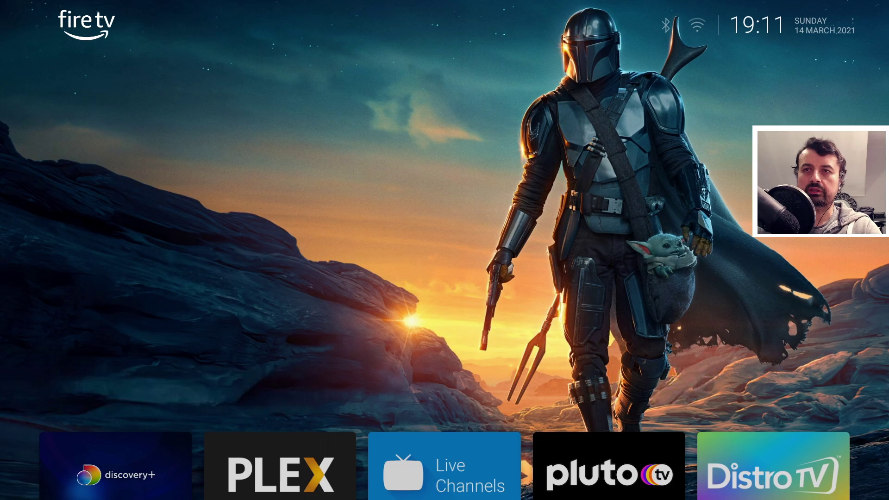
{"action": "key", "text": "Menu"}
{"action": "key", "text": "Escape"}
Move the Netflix app from the Applications section to the first app row of the launcher home screen.
{"action": "key", "text": "Down"}
{"action": "key", "text": "Down"}
{"action": "key", "text": "Down"}
{"action": "key", "text": "Down"}
{"action": "key", "text": "Down"}
{"action": "key", "text": "Down"}
{"action": "key", "text": "Down"}
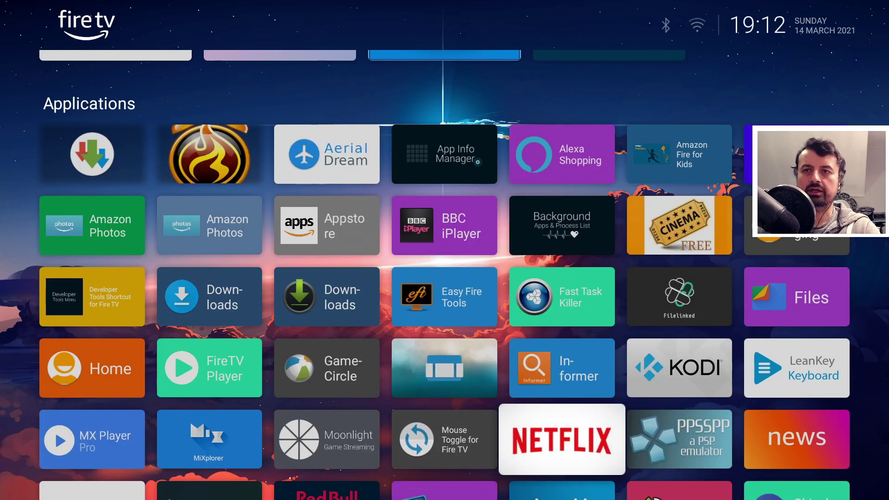
{"action": "key", "text": "Menu"}
{"action": "key", "text": "Down"}
{"action": "key", "text": "Down"}
{"action": "key", "text": "Down"}
{"action": "key", "text": "Down"}
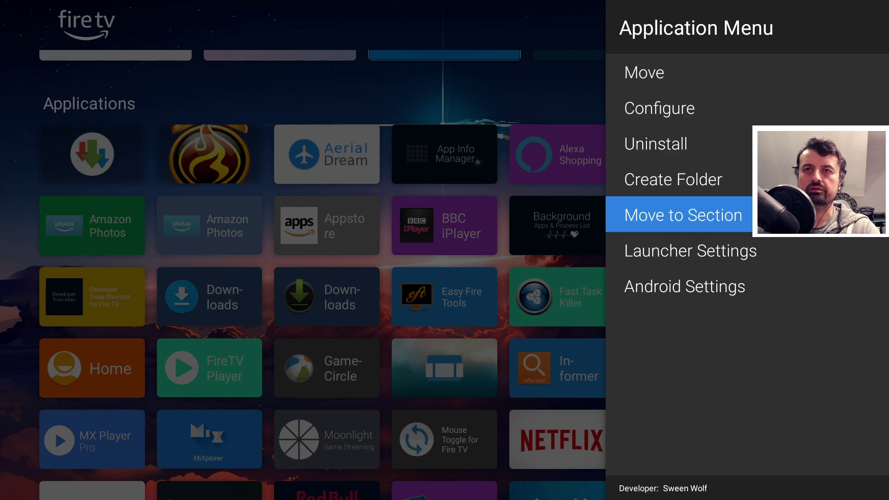
{"action": "key", "text": "Return"}
{"action": "key", "text": "Down"}
{"action": "key", "text": "Return"}
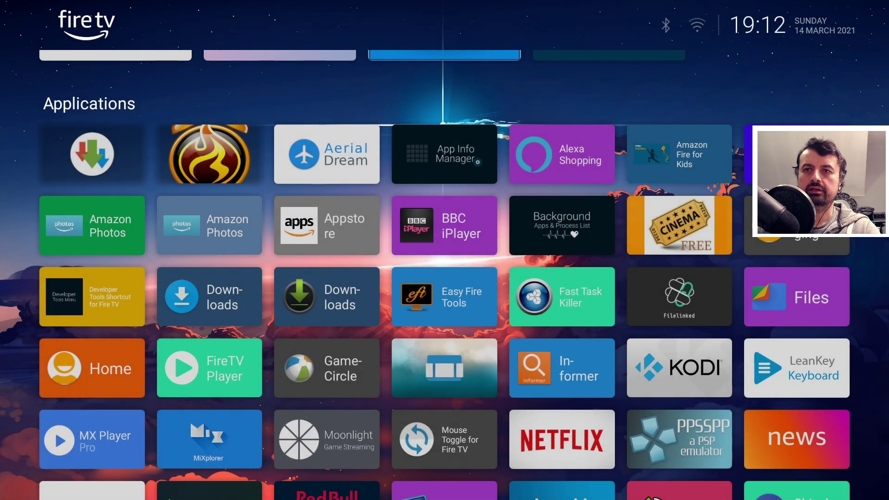
Look over the rearranged home screen, checking the first app row and the Utilities, TDUK and Applications sections.
{"action": "key", "text": "Up"}
{"action": "key", "text": "Up"}
{"action": "key", "text": "Up"}
{"action": "key", "text": "Up"}
{"action": "key", "text": "Up"}
{"action": "key", "text": "Up"}
{"action": "key", "text": "Up"}
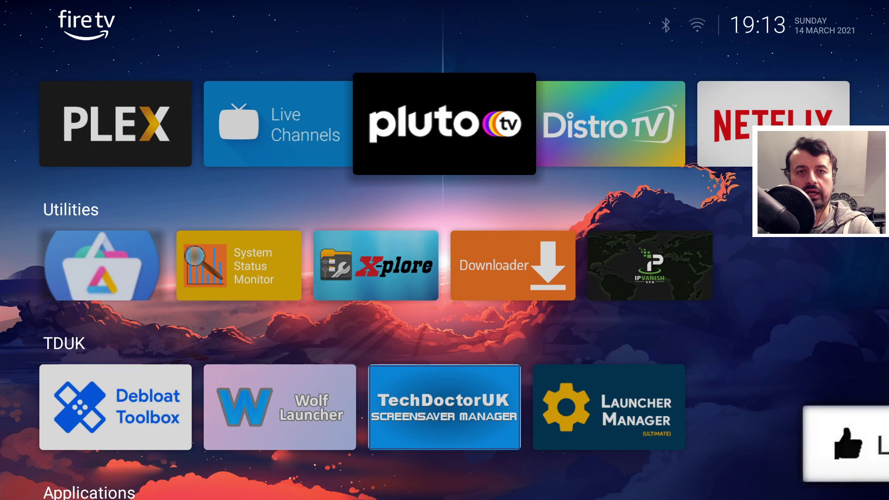
{"action": "key", "text": "Down"}
{"action": "key", "text": "Down"}
{"action": "key", "text": "Down"}
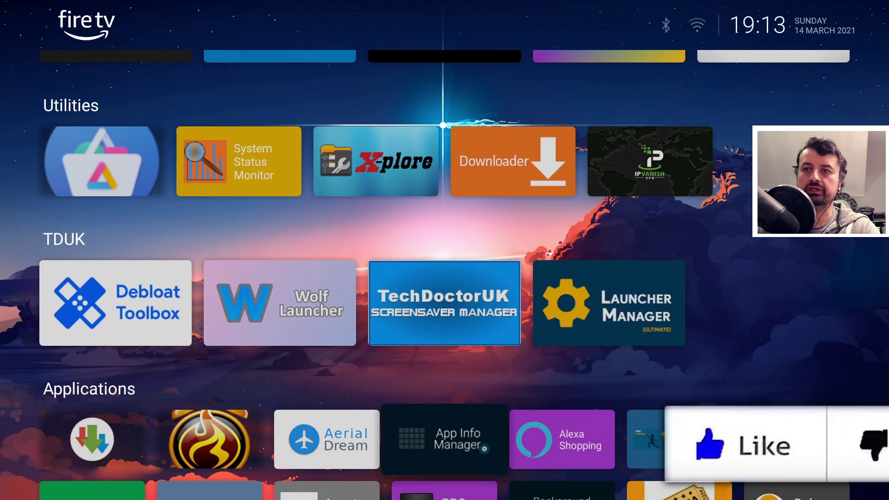
{"action": "key", "text": "Up"}
{"action": "key", "text": "Up"}
{"action": "key", "text": "Up"}
{"action": "key", "text": "Up"}
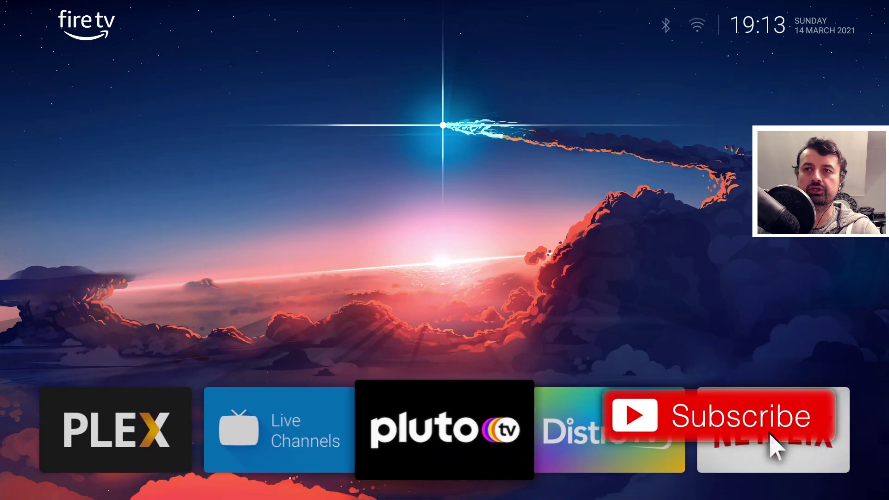
{"action": "key", "text": "Down"}
{"action": "key", "text": "Down"}
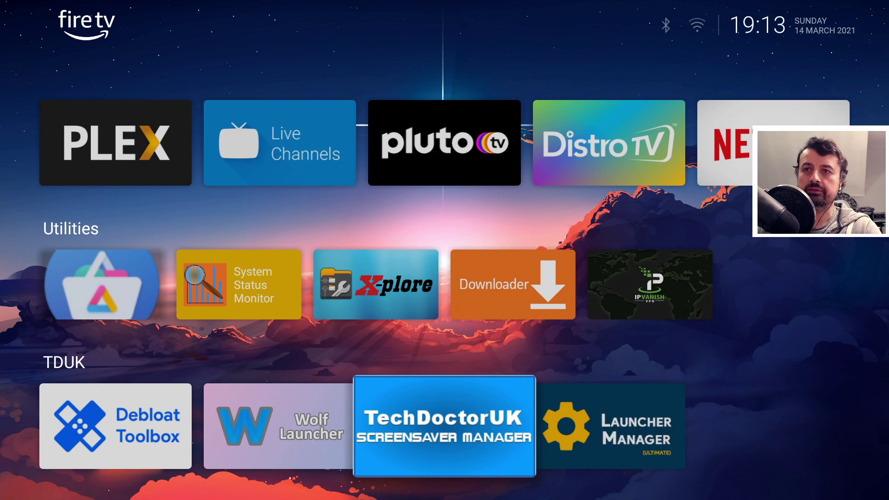
{"action": "key", "text": "Up"}
{"action": "key", "text": "Up"}
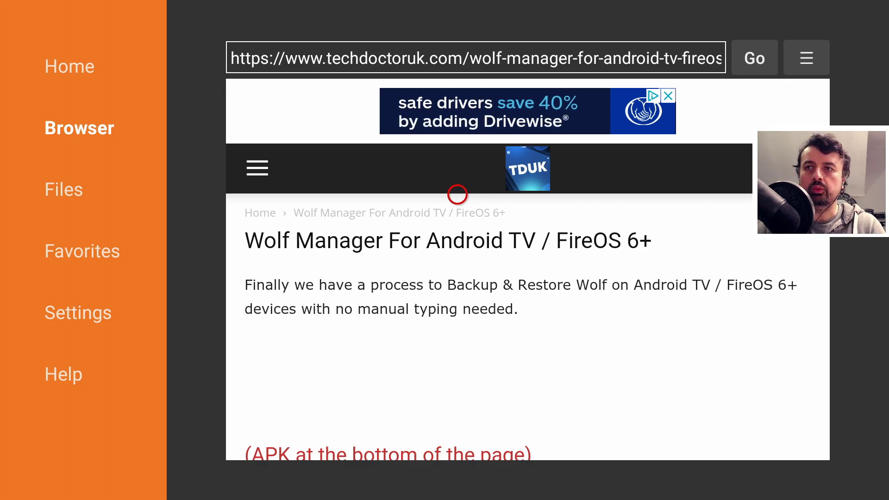
In Downloader, download Wolf Manager 1.2 from the software list on techdoctoruk.com's Wolf Manager For Android TV / FireOS 6+ page.
{"action": "key", "text": "Left"}
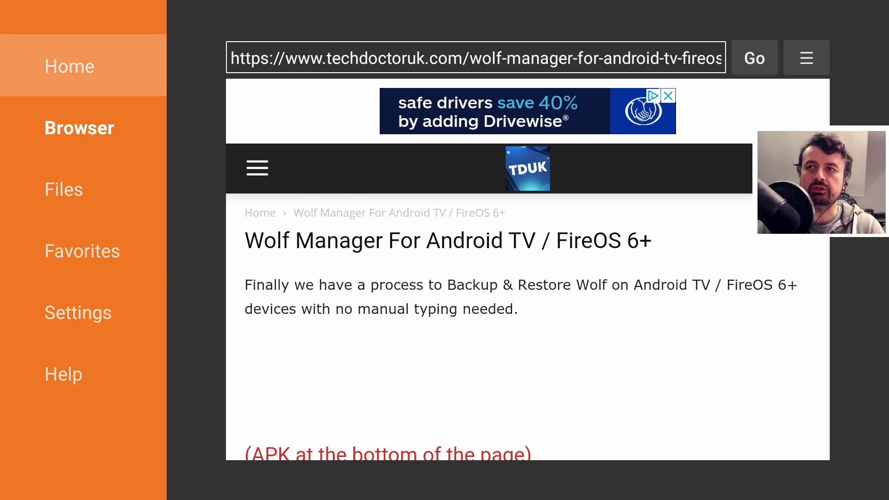
{"action": "key", "text": "Return"}
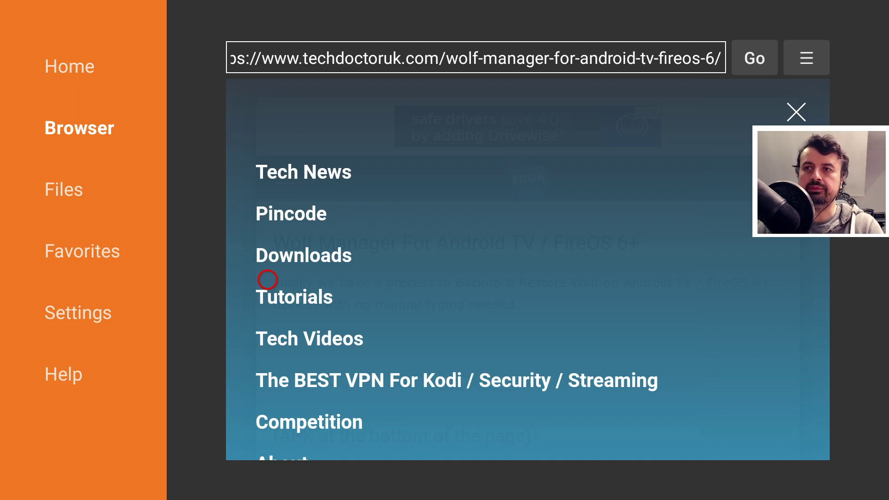
{"action": "key", "text": "Escape"}
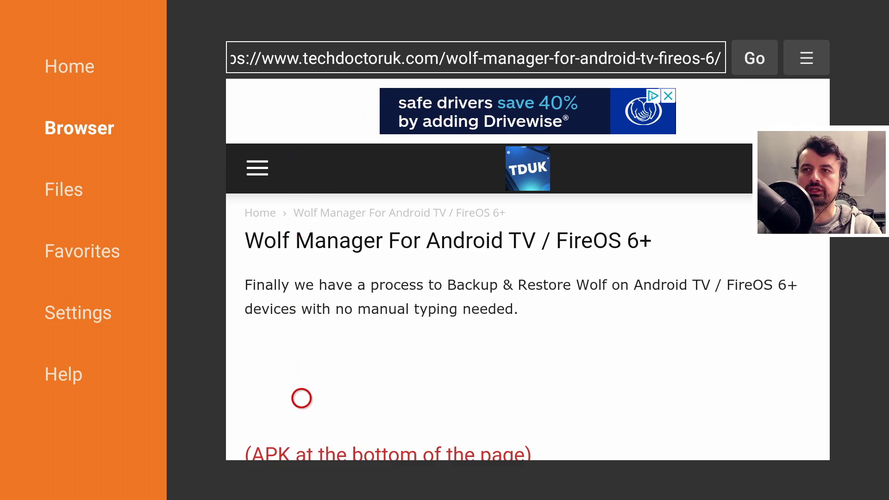
{"action": "scroll", "coordinate": [301, 438], "scroll_direction": "down", "scroll_amount": 15}
{"action": "scroll", "coordinate": [301, 441], "scroll_direction": "down", "scroll_amount": 12}
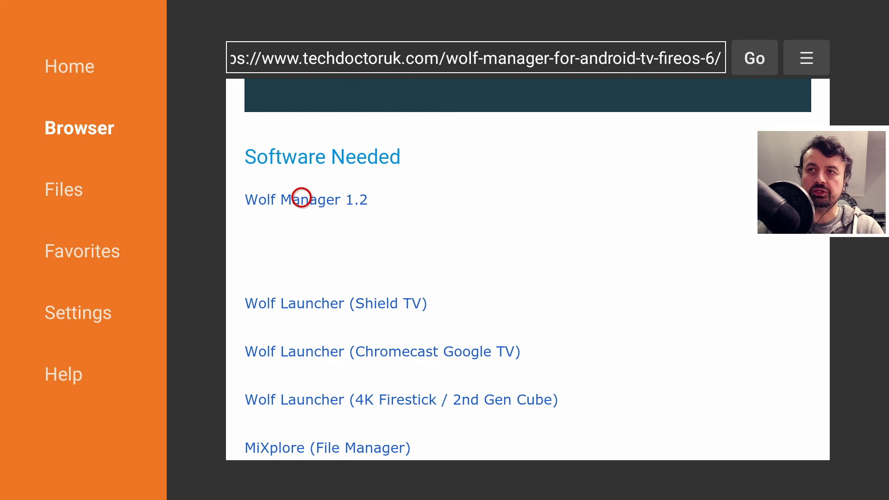
{"action": "left_click", "coordinate": [301, 197]}
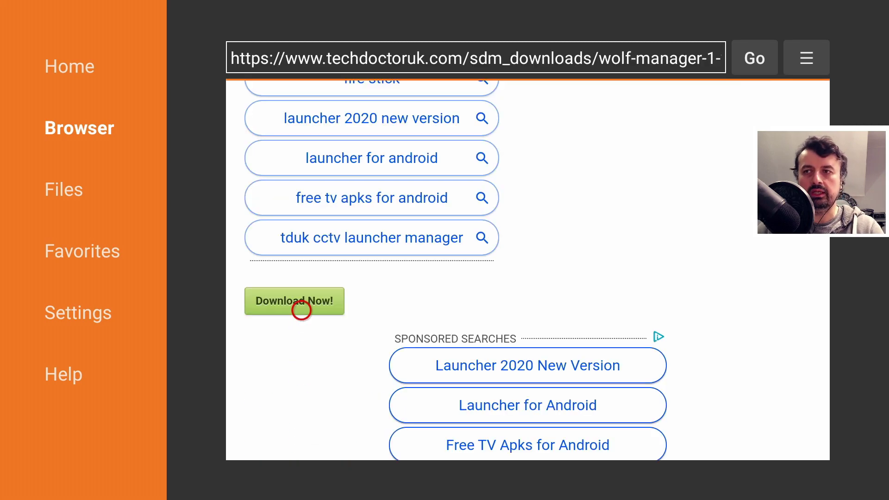
{"action": "left_click", "coordinate": [301, 310]}
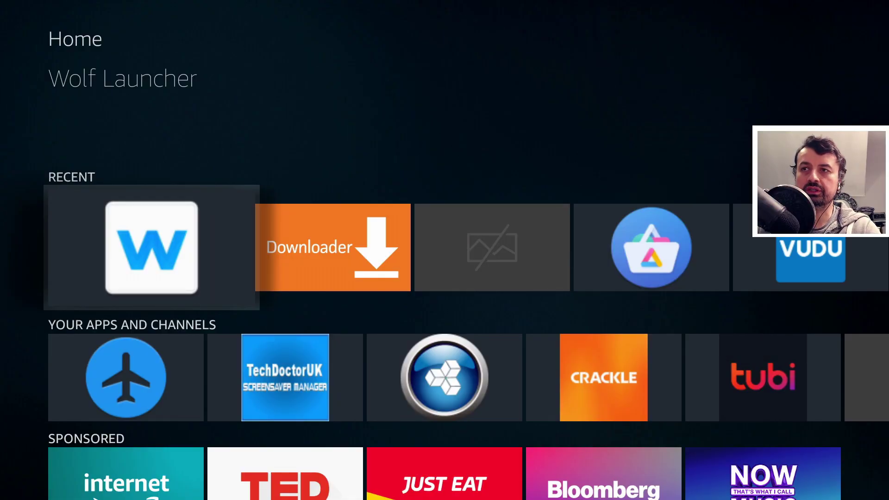
Open Wolf Manager through Wolf Launcher and examine its backup, launcher version, restore and clear cache options.
{"action": "key", "text": "Return"}
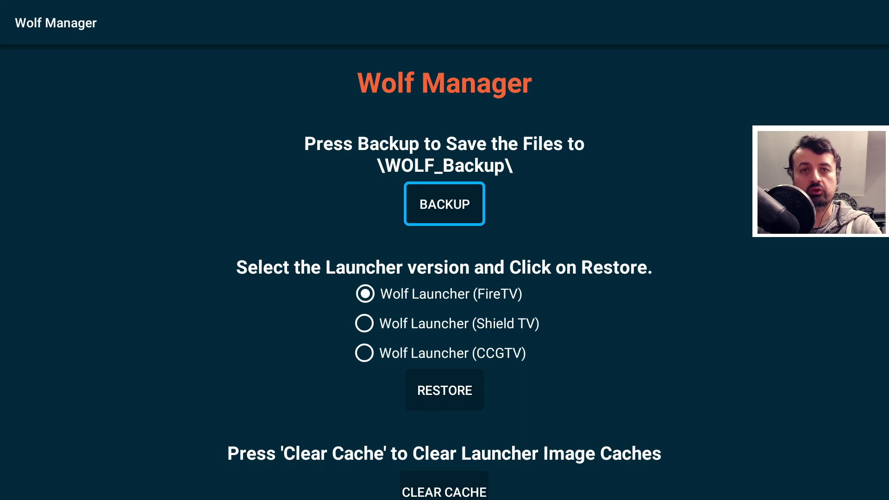
{"action": "key", "text": "Down"}
{"action": "key", "text": "Up"}
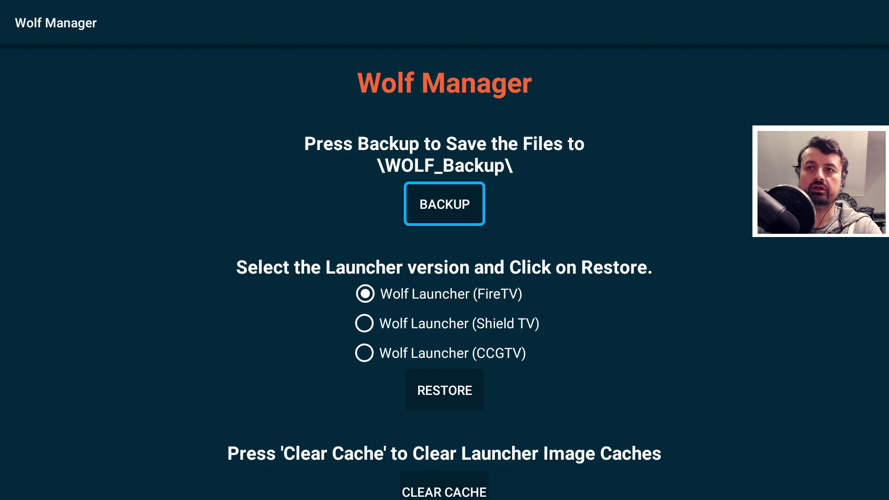
{"action": "key", "text": "Down"}
{"action": "key", "text": "Down"}
{"action": "key", "text": "Down"}
{"action": "key", "text": "Up"}
{"action": "key", "text": "Up"}
{"action": "key", "text": "Down"}
{"action": "key", "text": "Down"}
{"action": "key", "text": "Down"}
{"action": "key", "text": "Down"}
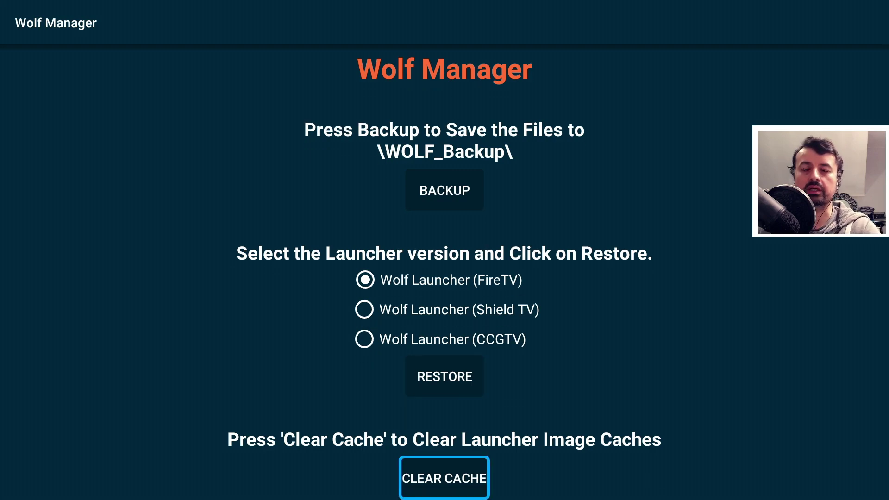
{"action": "key", "text": "Up"}
{"action": "key", "text": "Up"}
{"action": "key", "text": "Up"}
{"action": "key", "text": "Up"}
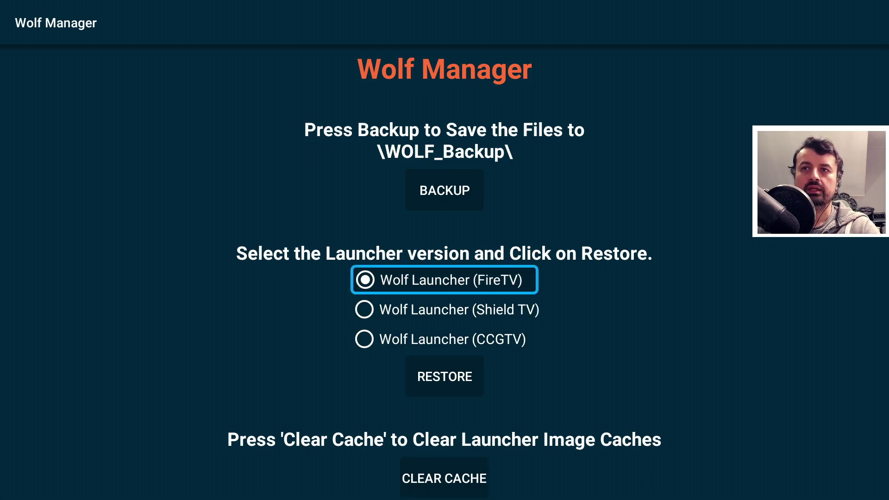
{"action": "key", "text": "Up"}
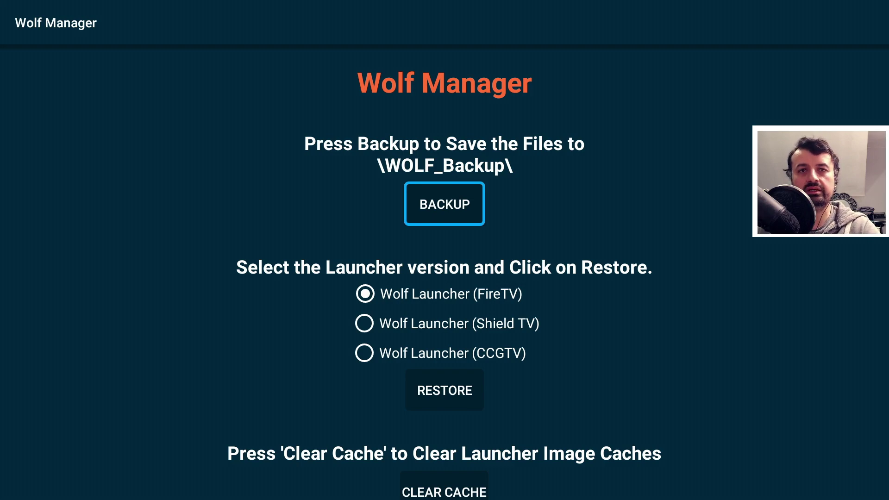
{"action": "key", "text": "Down"}
{"action": "key", "text": "Up"}
{"action": "key", "text": "Down"}
{"action": "key", "text": "Up"}
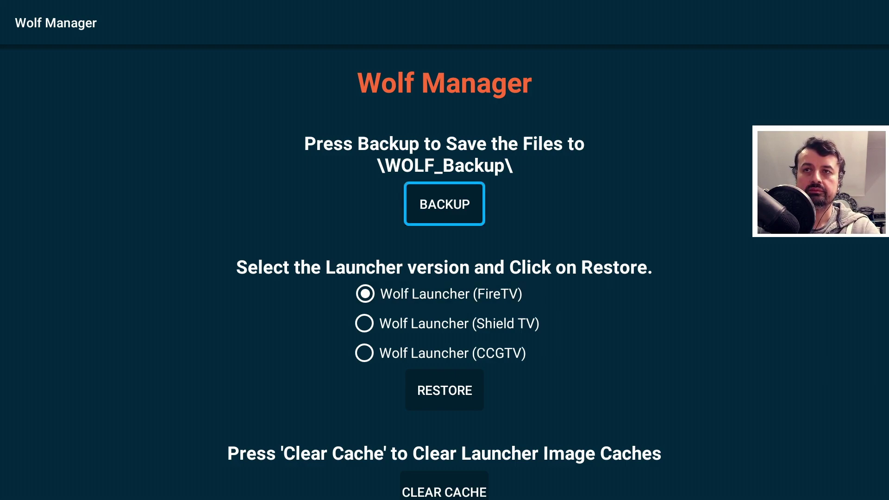
Back up the launcher files to \WOLF_Backup\ with Wolf Manager and reopen Wolf Manager from the Fire TV home screen.
{"action": "key", "text": "Return"}
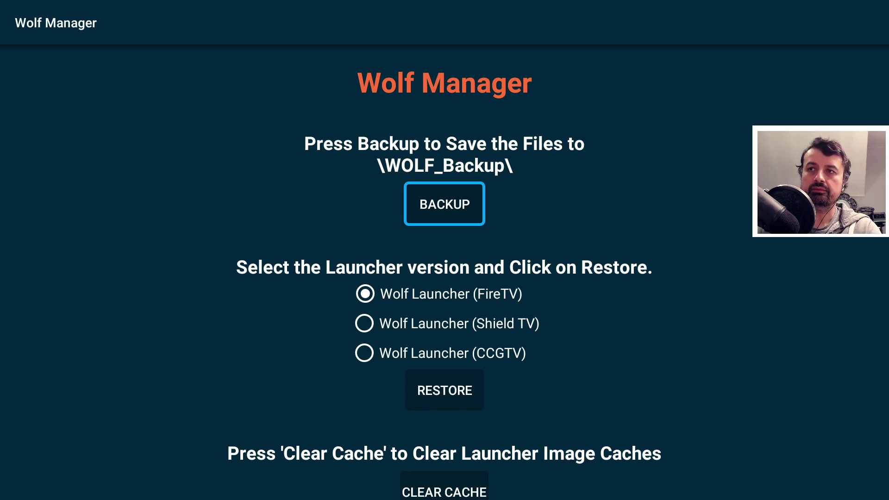
{"action": "key", "text": "Home"}
{"action": "key", "text": "Down"}
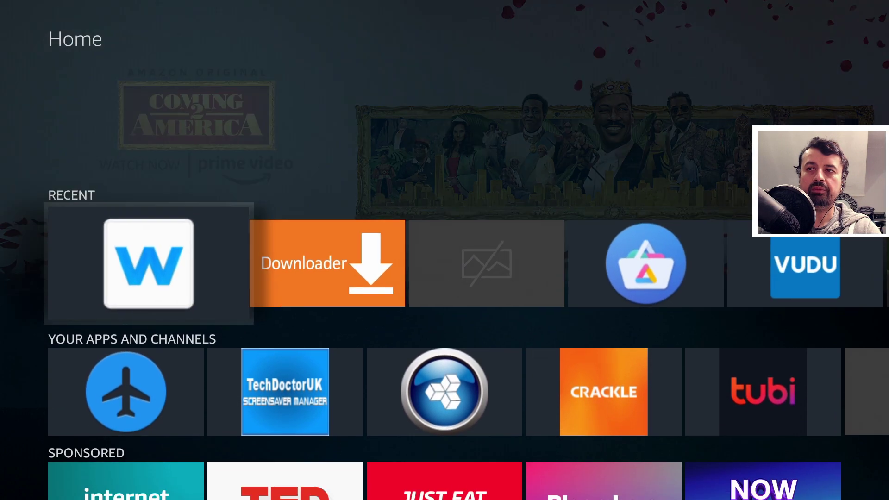
{"action": "key", "text": "Down"}
{"action": "key", "text": "Up"}
{"action": "key", "text": "Return"}
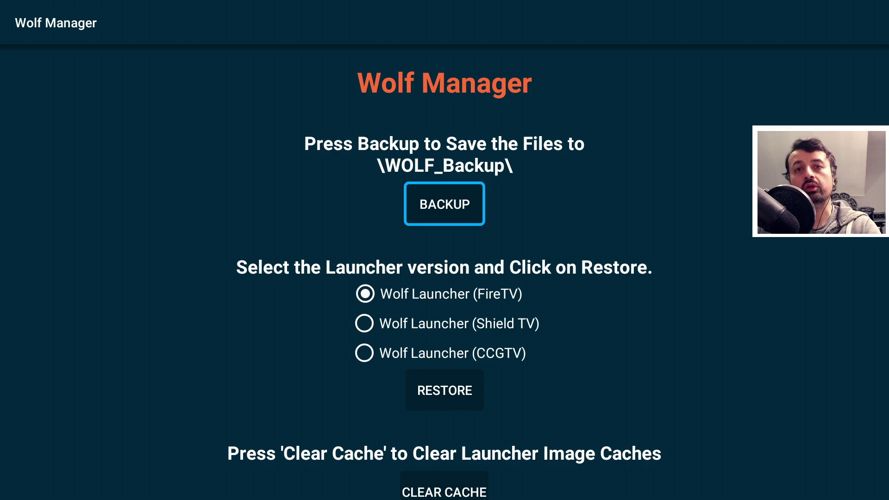
Restore the backup for the Wolf Launcher (FireTV) version and install the offered Wolf Launcher update.
{"action": "key", "text": "Down"}
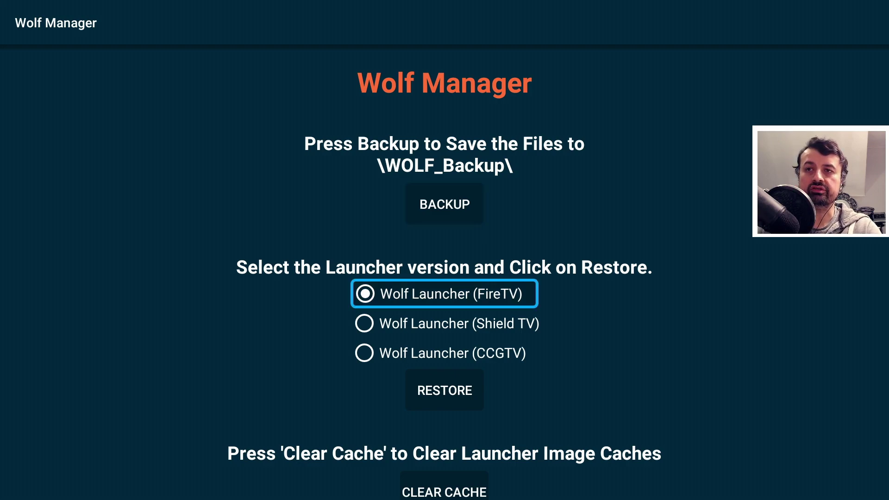
{"action": "key", "text": "Down"}
{"action": "key", "text": "Up"}
{"action": "key", "text": "Down"}
{"action": "key", "text": "Down"}
{"action": "key", "text": "Down"}
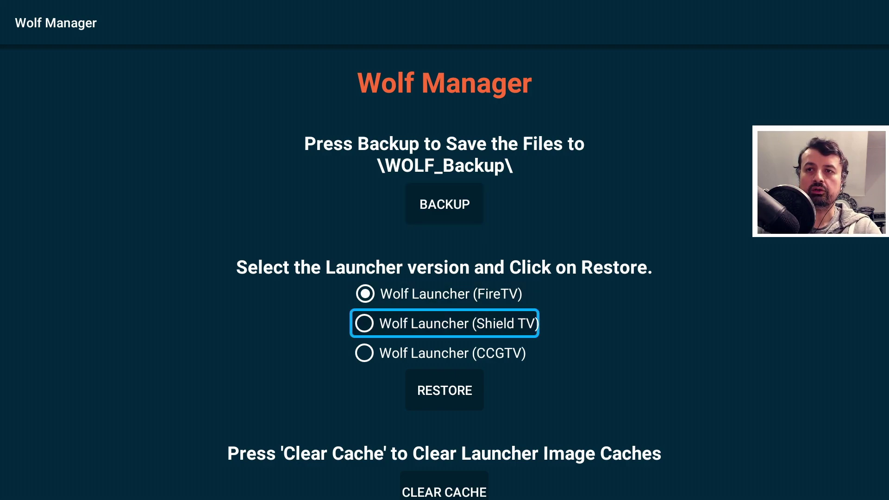
{"action": "key", "text": "Up"}
{"action": "key", "text": "Up"}
{"action": "key", "text": "Up"}
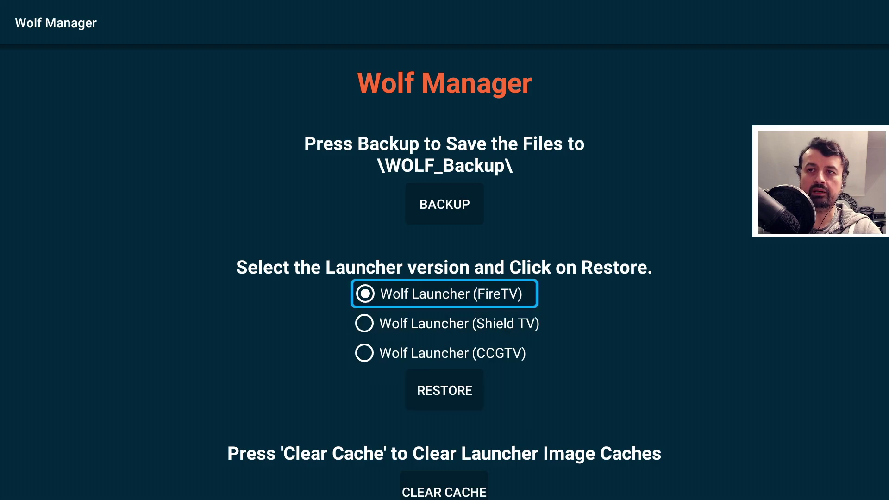
{"action": "key", "text": "Down"}
{"action": "key", "text": "Down"}
{"action": "key", "text": "Down"}
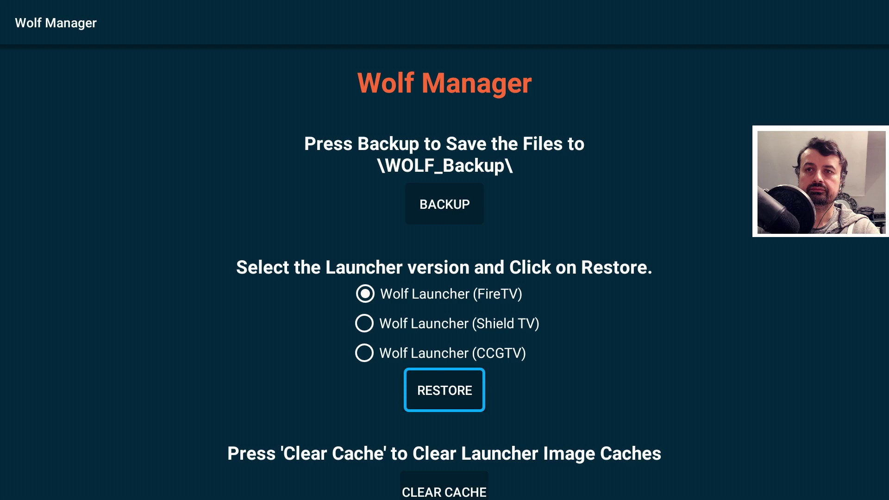
{"action": "key", "text": "Return"}
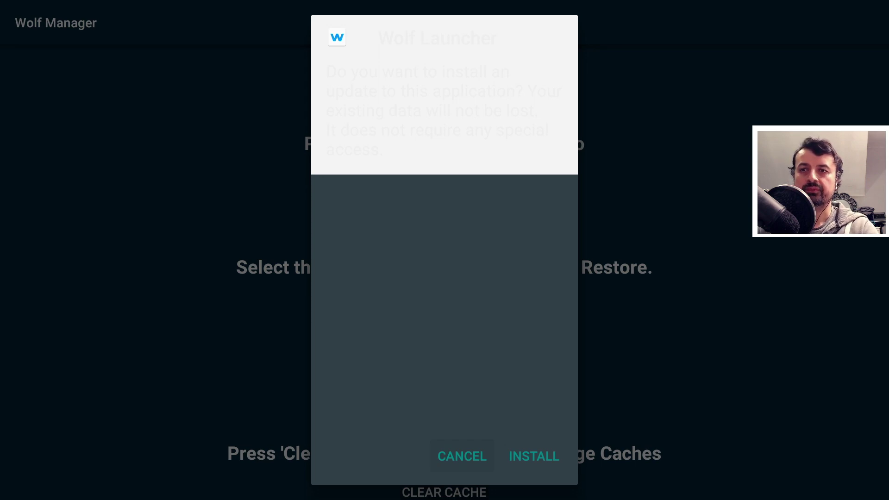
{"action": "key", "text": "Return"}
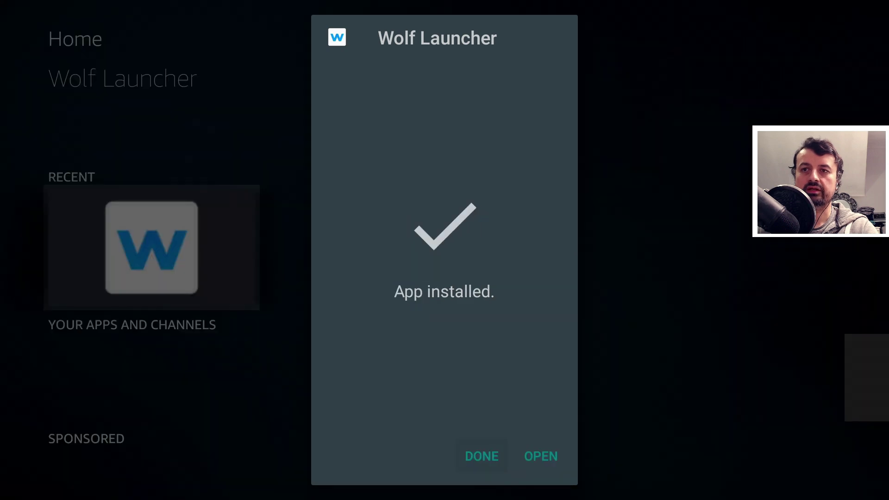
{"action": "key", "text": "Return"}
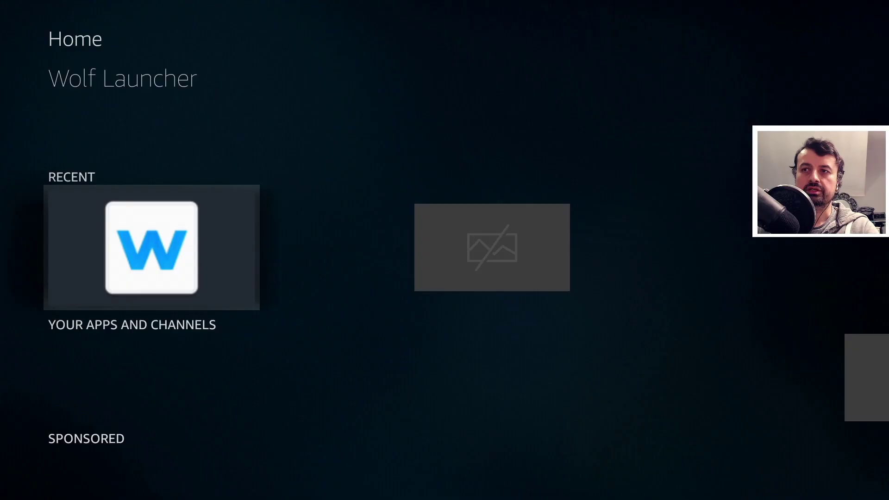
Open Wolf Launcher from the recent apps and check its home screen, including the Streaming and Utilities rows.
{"action": "key", "text": "Right"}
{"action": "key", "text": "Left"}
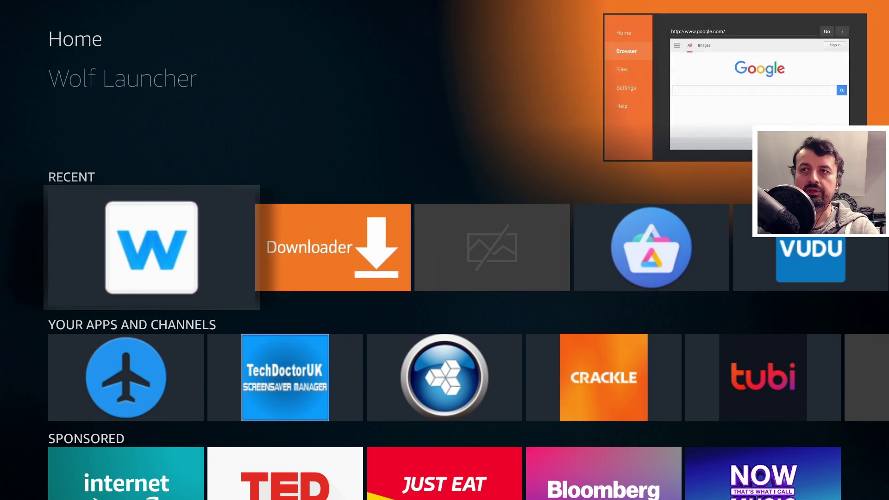
{"action": "key", "text": "Return"}
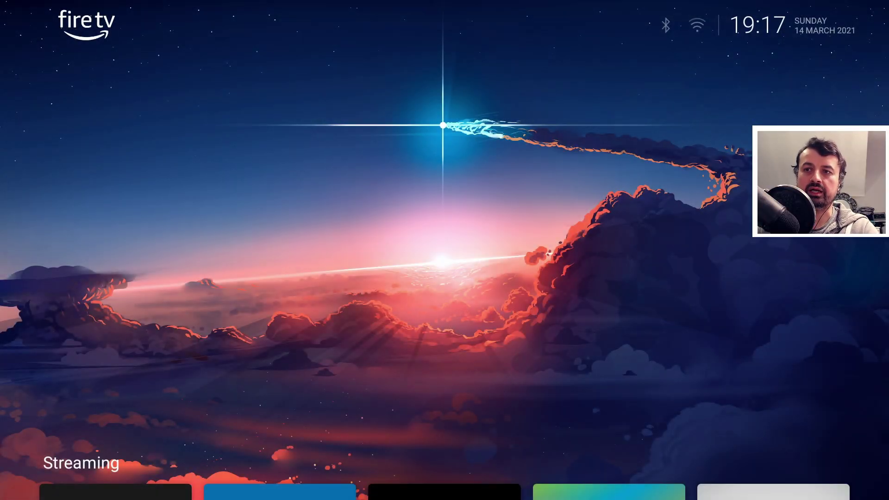
{"action": "key", "text": "Down"}
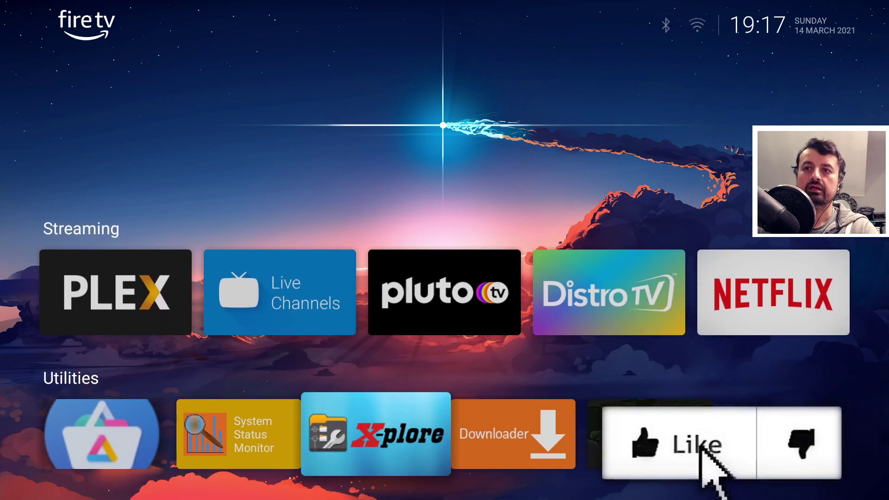
{"action": "key", "text": "Down"}
{"action": "key", "text": "Escape"}
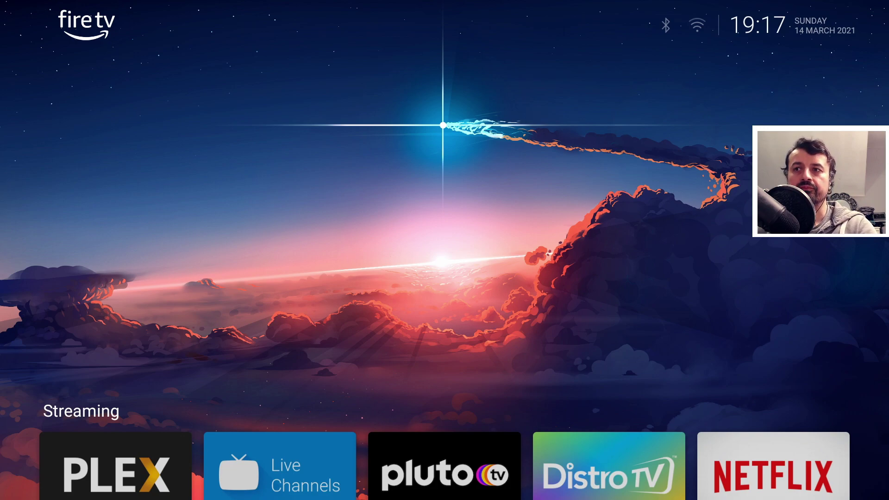
{"action": "key", "text": "Down"}
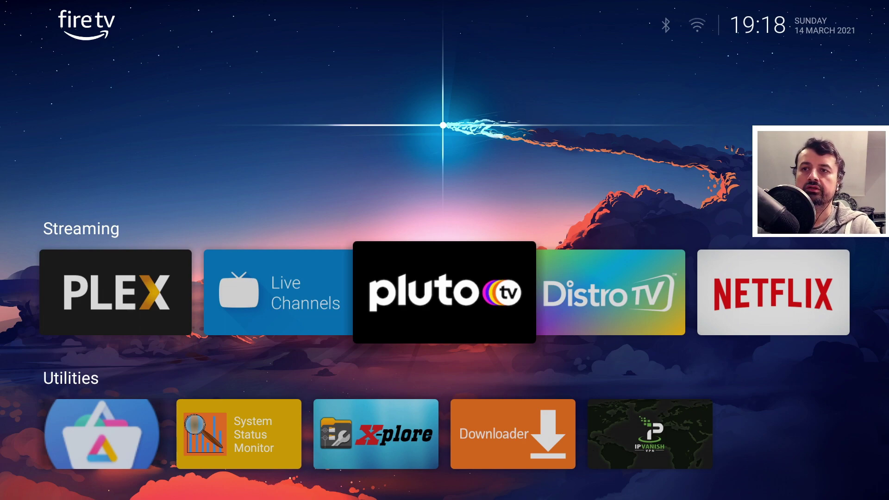
Open X-plore from the Utilities row and allow it to access the USB device once.
{"action": "key", "text": "Left"}
{"action": "key", "text": "Right"}
{"action": "key", "text": "Right"}
{"action": "key", "text": "Down"}
{"action": "key", "text": "Left"}
{"action": "key", "text": "Left"}
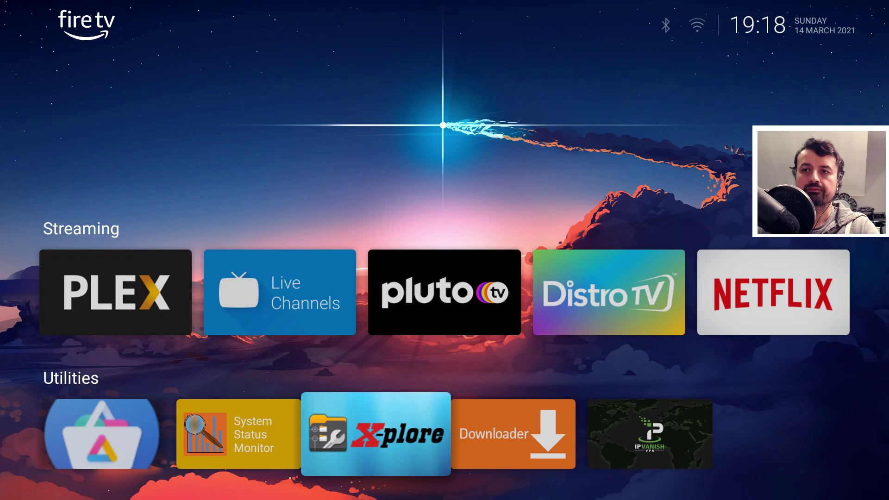
{"action": "key", "text": "Return"}
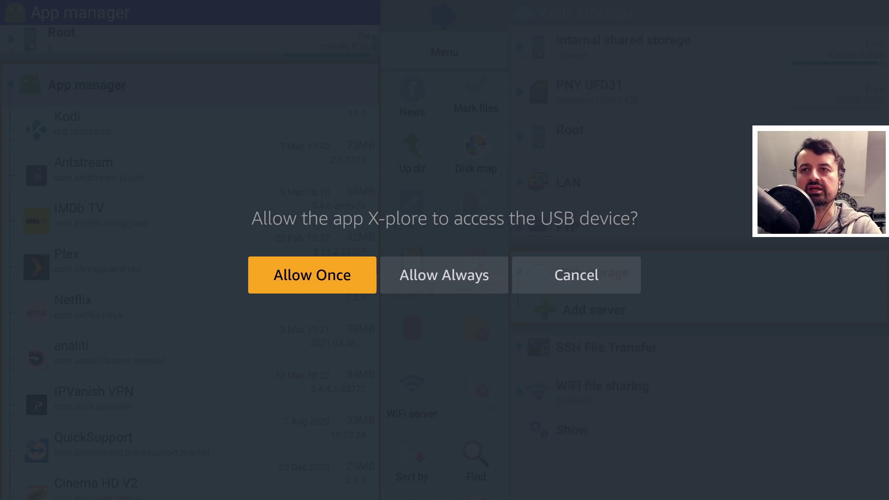
{"action": "key", "text": "Return"}
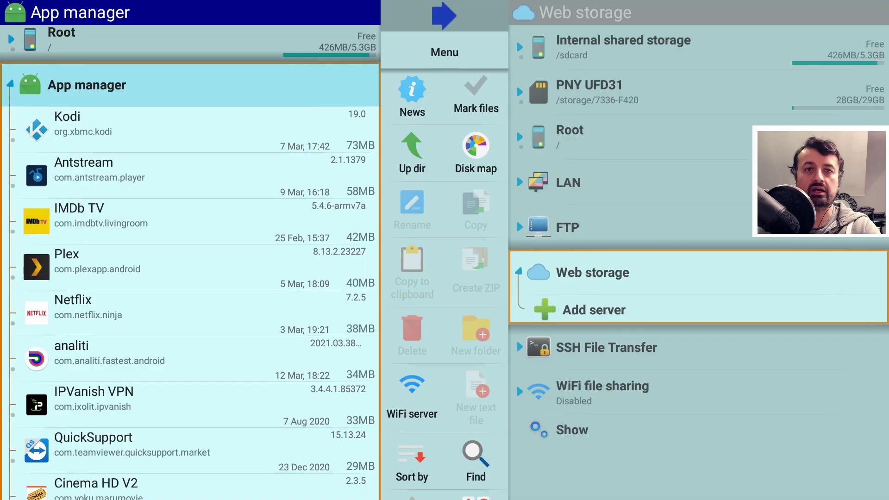
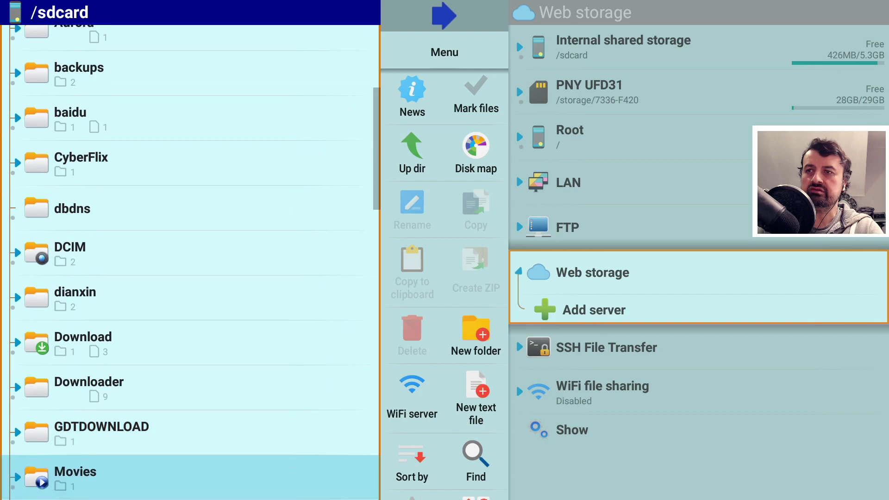
Find the WOLF_BACKUP folder in the /sdcard internal storage and expand it.
{"action": "key", "text": "Down"}
{"action": "key", "text": "Down"}
{"action": "key", "text": "Down"}
{"action": "key", "text": "Down"}
{"action": "key", "text": "Down"}
{"action": "key", "text": "Down"}
{"action": "key", "text": "Down"}
{"action": "key", "text": "Down"}
{"action": "key", "text": "Down"}
{"action": "key", "text": "Down"}
{"action": "key", "text": "Down"}
{"action": "key", "text": "Down"}
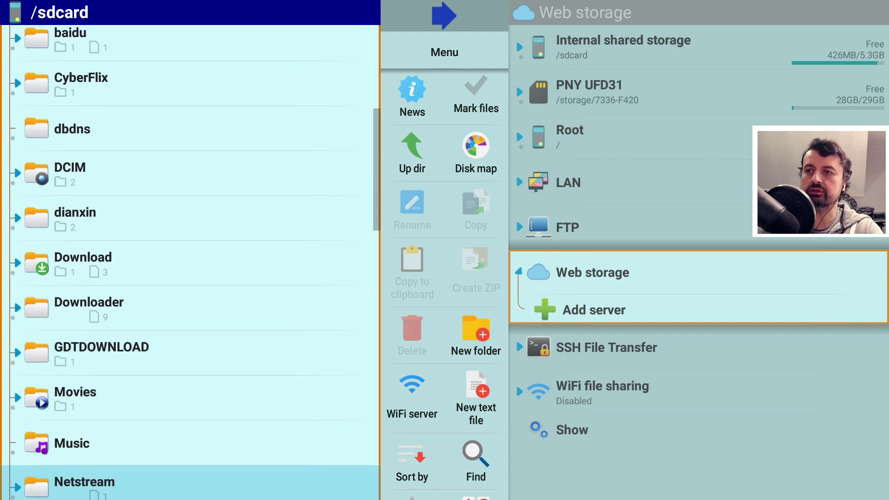
{"action": "key", "text": "Down"}
{"action": "key", "text": "Down"}
{"action": "key", "text": "Down"}
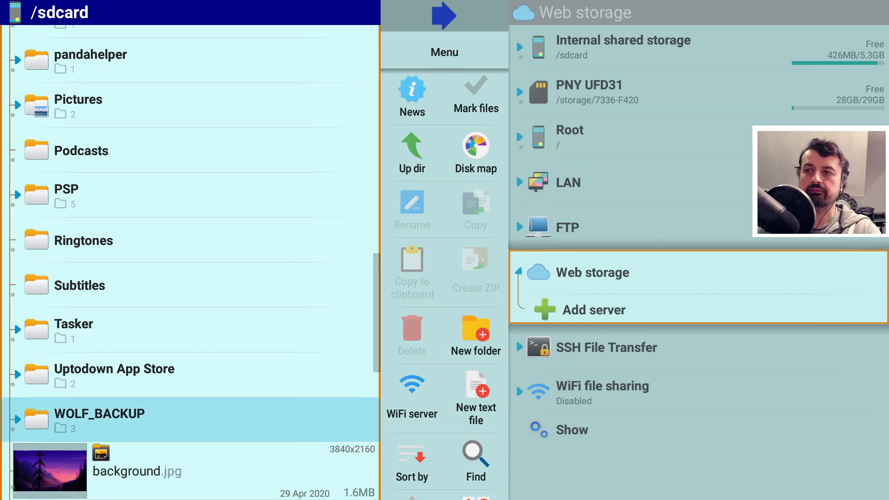
{"action": "key", "text": "Return"}
Review the APK, Files and Images subfolders of WOLF_BACKUP and collapse the folder.
{"action": "key", "text": "Down"}
{"action": "key", "text": "Down"}
{"action": "key", "text": "Down"}
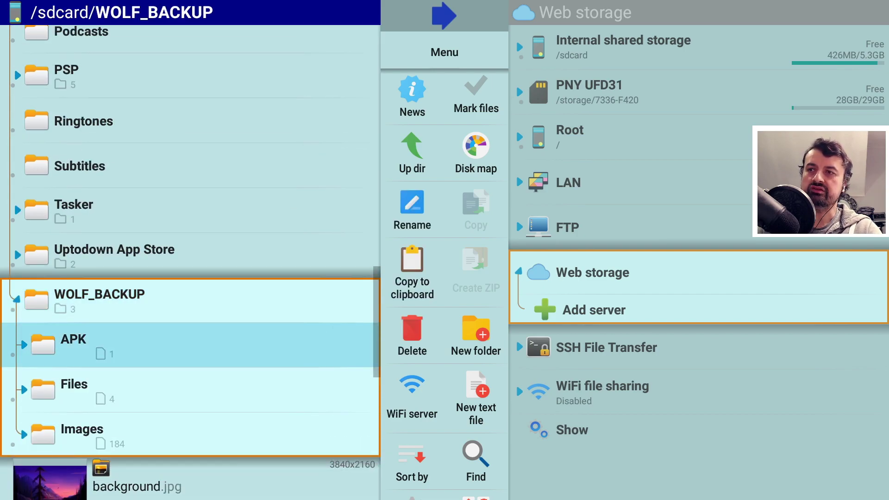
{"action": "key", "text": "Up"}
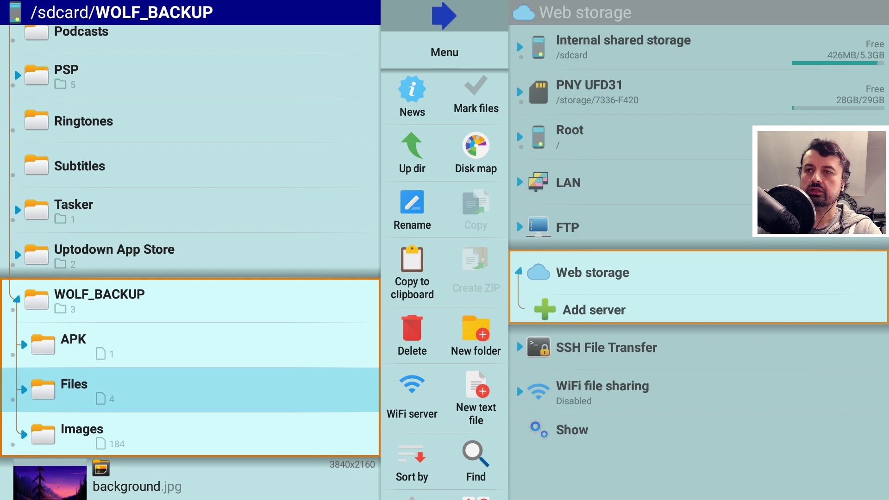
{"action": "key", "text": "Down"}
{"action": "key", "text": "Up"}
{"action": "key", "text": "Up"}
{"action": "key", "text": "Up"}
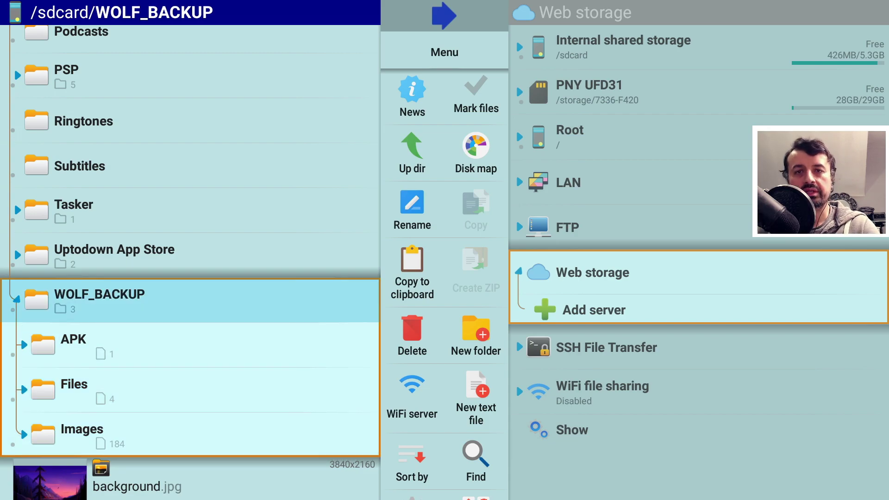
{"action": "key", "text": "Return"}
Start X-plore's WiFi server to share the device's files over the network.
{"action": "key", "text": "Right"}
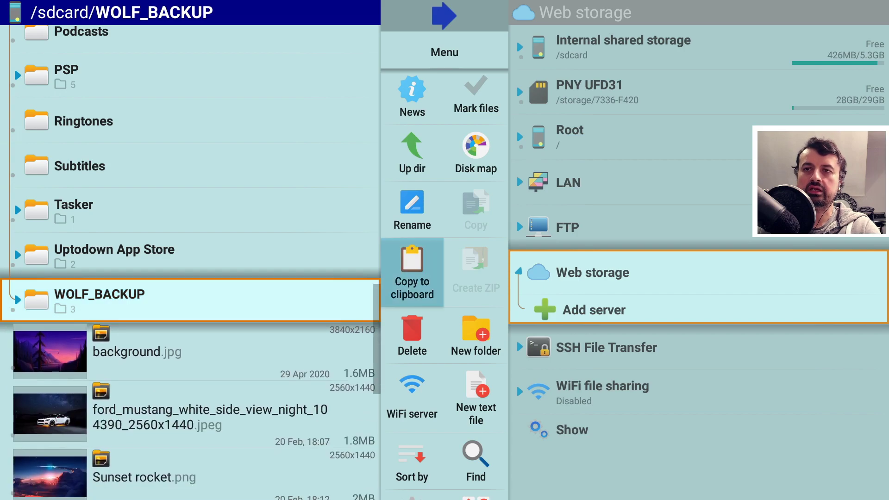
{"action": "key", "text": "Down"}
{"action": "key", "text": "Down"}
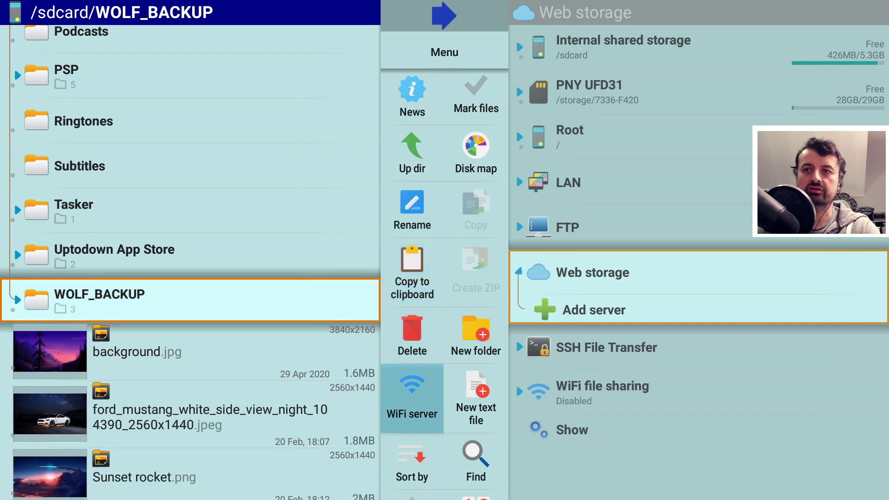
{"action": "key", "text": "Return"}
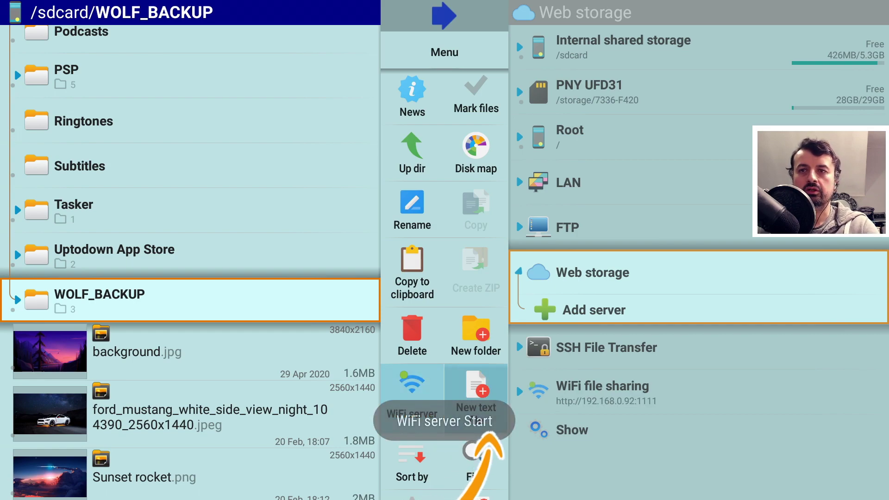
{"action": "key", "text": "Right"}
{"action": "key", "text": "Left"}
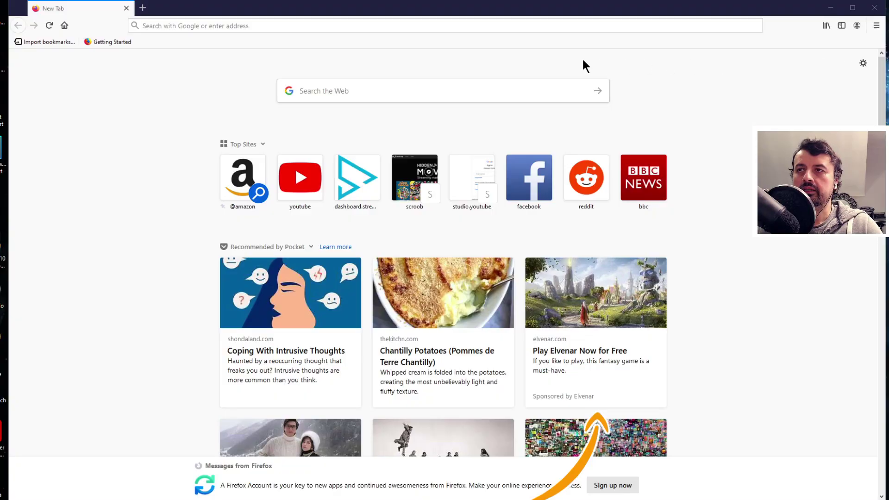
Switch to Firefox on the computer and open X-plore's WiFi file manager at 192.168.0.92:1111.
{"action": "left_click", "coordinate": [299, 26]}
{"action": "type", "text": "192.168.0.92:1111"}
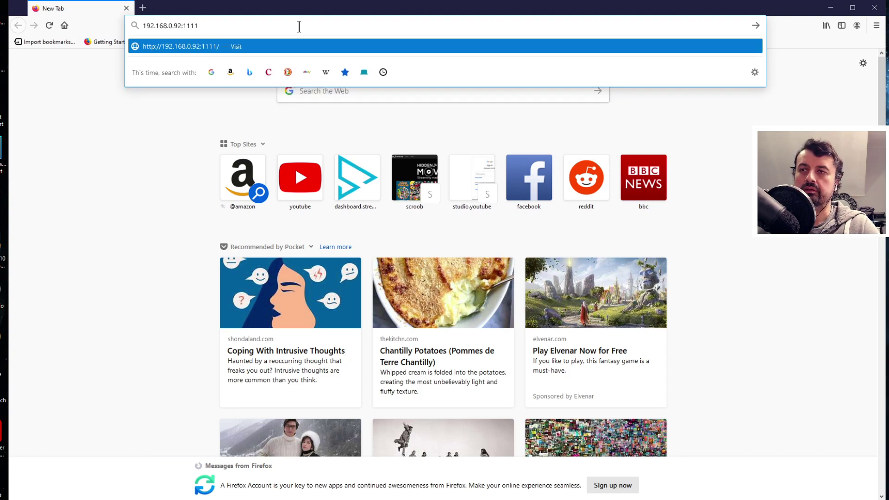
{"action": "key", "text": "Return"}
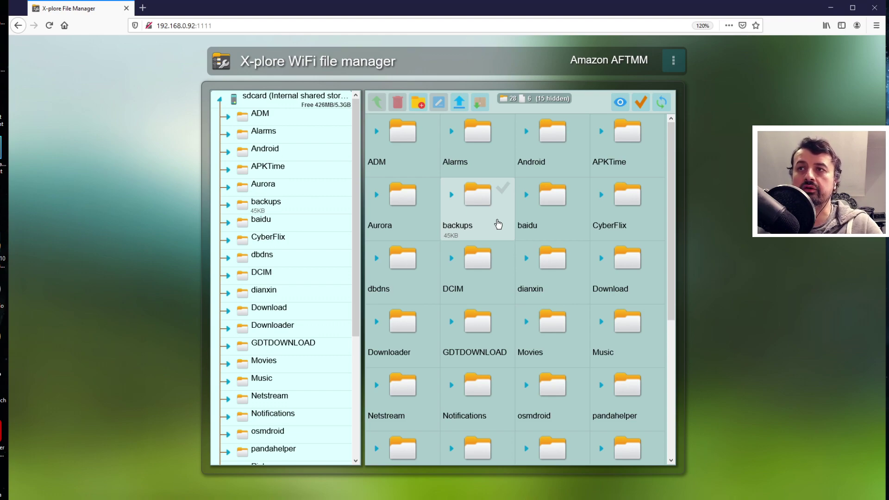
Download the WOLF_BACKUP folder from the sdcard as a zip and open it with Windows Explorer.
{"action": "left_click_drag", "start_coordinate": [357, 241], "coordinate": [344, 360]}
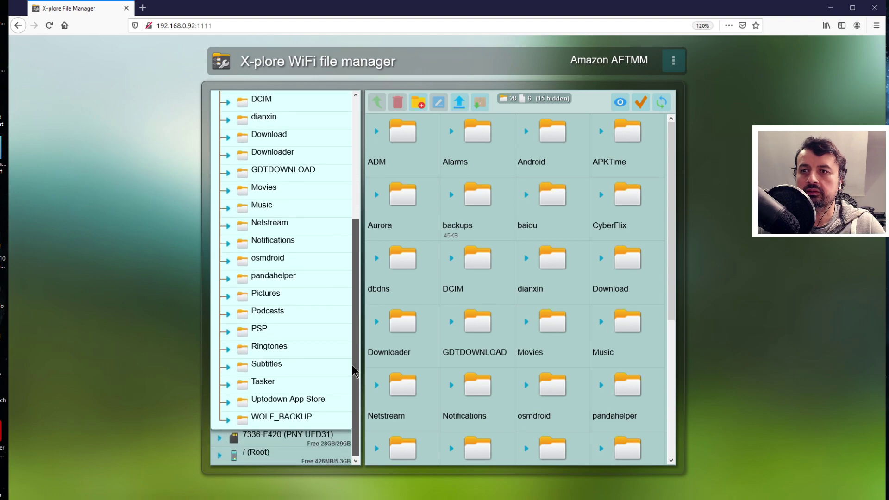
{"action": "left_click", "coordinate": [280, 419]}
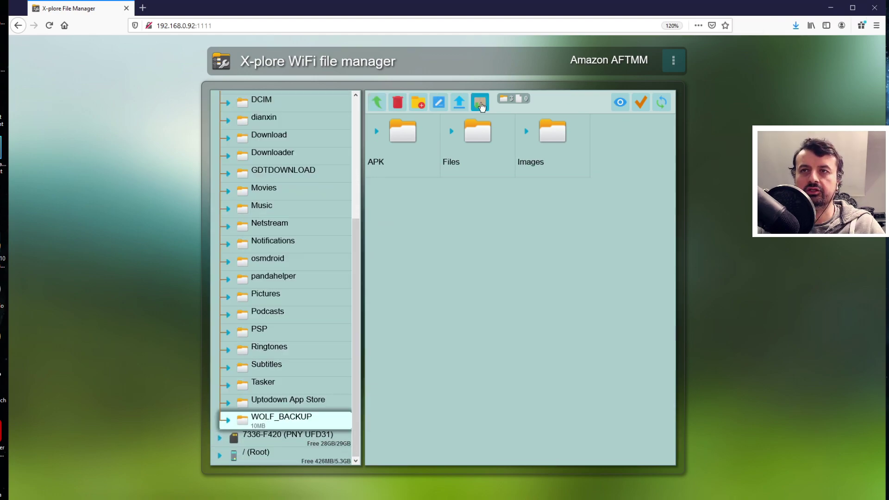
{"action": "left_click", "coordinate": [480, 102]}
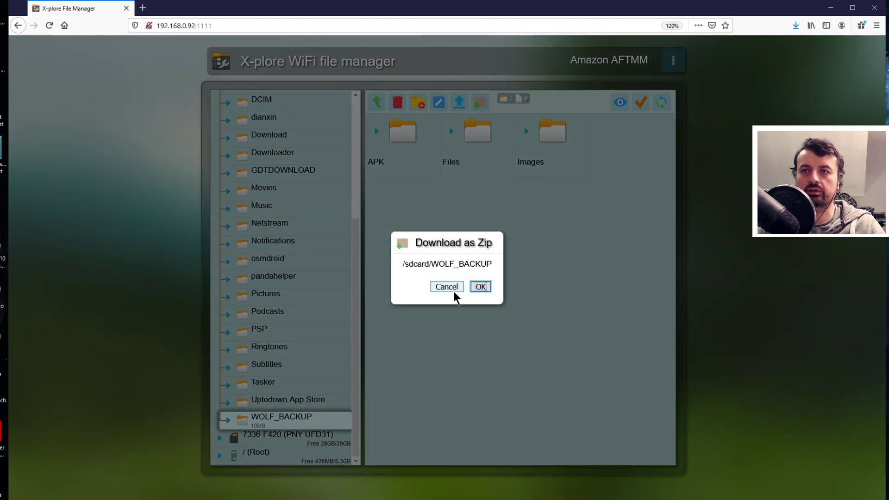
{"action": "left_click", "coordinate": [478, 287]}
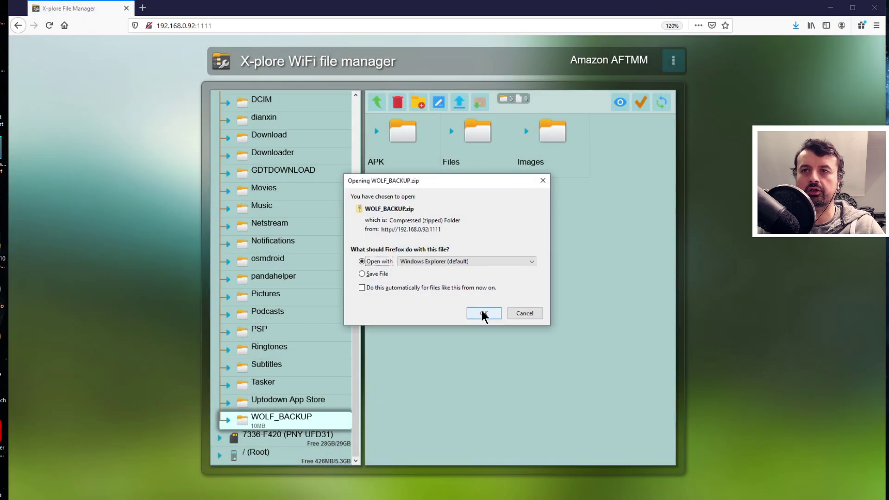
{"action": "left_click", "coordinate": [481, 310]}
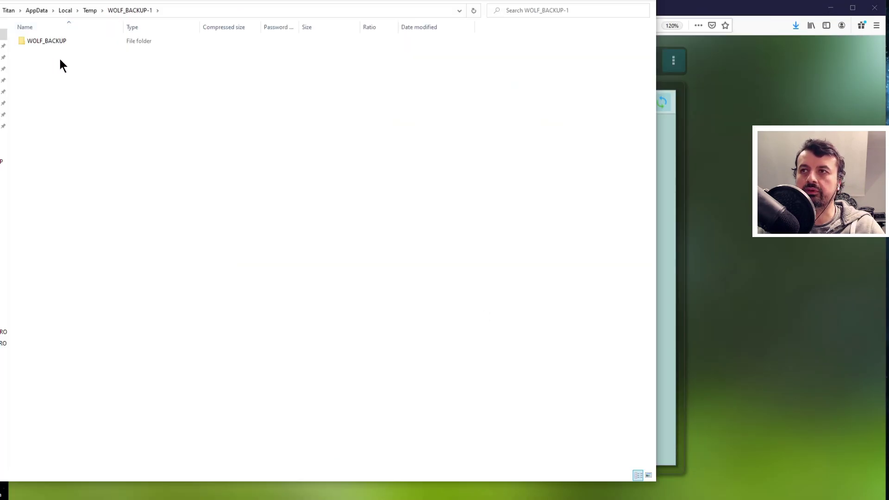
Copy the WOLF_BACKUP folder out of the downloaded zip onto the computer.
{"action": "left_click_drag", "start_coordinate": [49, 43], "coordinate": [119, 87]}
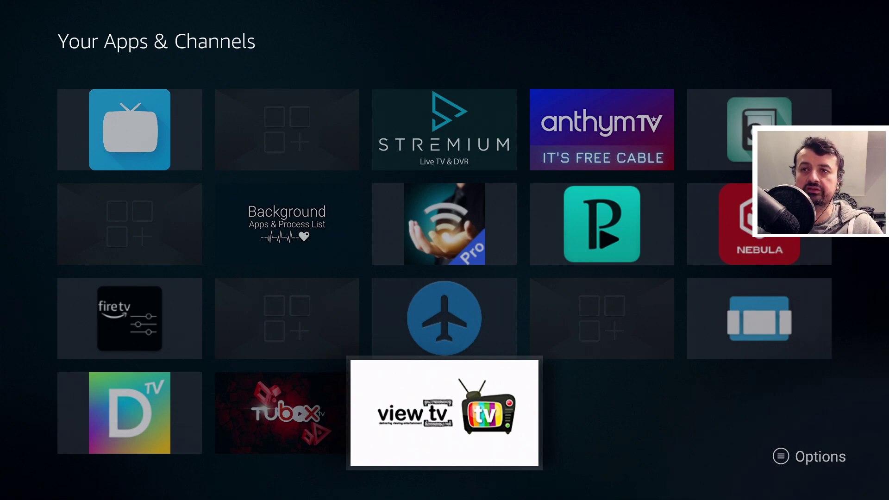
Go to the home screen of the second Fire TV and open X-plore there.
{"action": "key", "text": "Escape"}
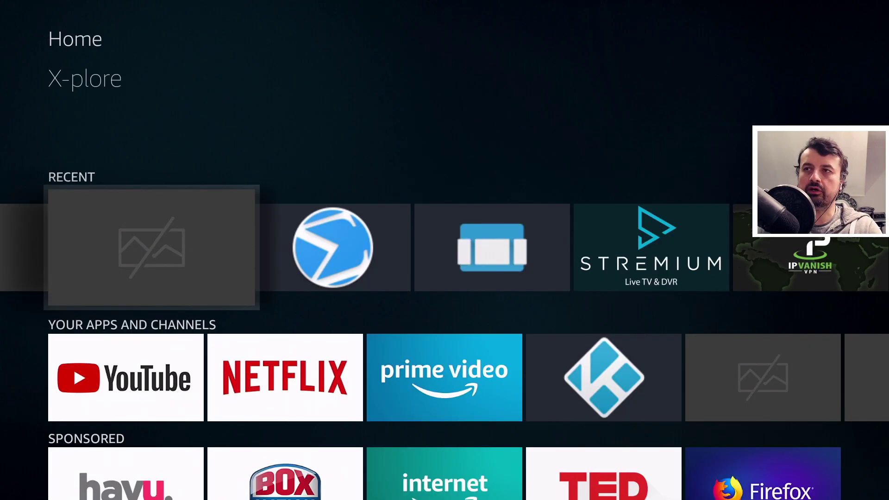
{"action": "key", "text": "Return"}
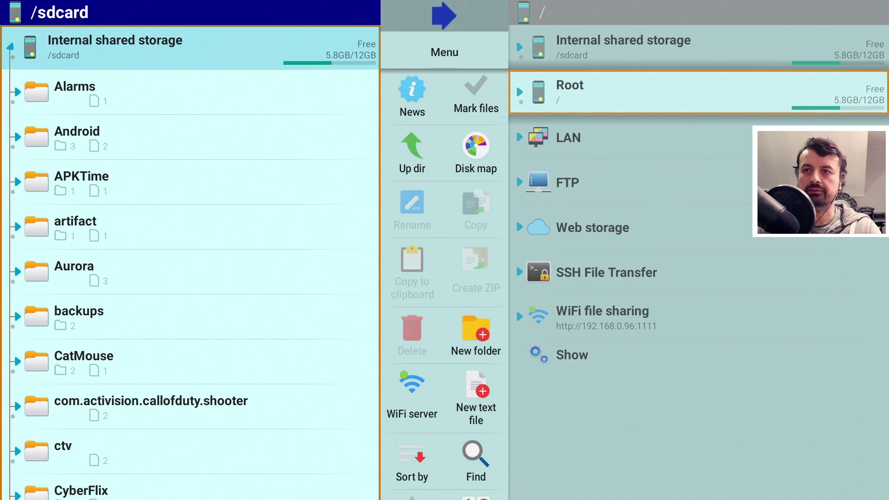
Look through the sdcard's folders and files for a WOLF_BACKUP folder and check the WiFi file sharing address.
{"action": "key", "text": "Down"}
{"action": "key", "text": "Down"}
{"action": "key", "text": "Down"}
{"action": "key", "text": "Down"}
{"action": "key", "text": "Down"}
{"action": "key", "text": "Down"}
{"action": "key", "text": "Down"}
{"action": "key", "text": "Down"}
{"action": "key", "text": "Down"}
{"action": "key", "text": "Down"}
{"action": "key", "text": "Down"}
{"action": "key", "text": "Down"}
{"action": "key", "text": "Down"}
{"action": "key", "text": "Down"}
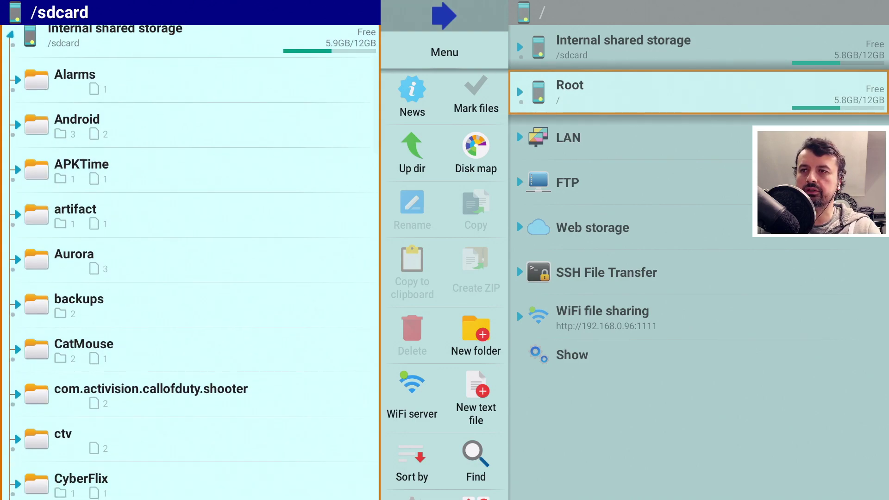
{"action": "key", "text": "Down"}
{"action": "key", "text": "Down"}
{"action": "key", "text": "Down"}
{"action": "key", "text": "Down"}
{"action": "key", "text": "Down"}
{"action": "key", "text": "Down"}
{"action": "key", "text": "Down"}
{"action": "key", "text": "Down"}
{"action": "key", "text": "Down"}
{"action": "key", "text": "Down"}
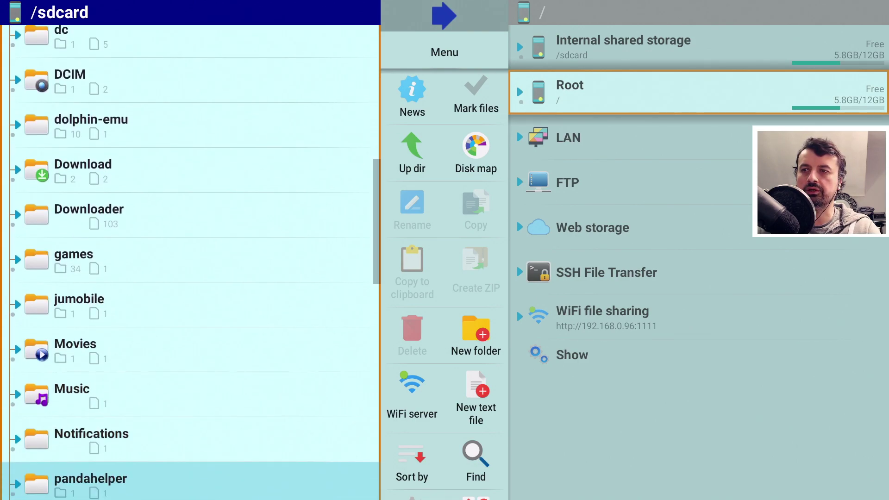
{"action": "key", "text": "Down"}
{"action": "key", "text": "Down"}
{"action": "key", "text": "Down"}
{"action": "key", "text": "Down"}
{"action": "key", "text": "Down"}
{"action": "key", "text": "Up"}
{"action": "key", "text": "Up"}
{"action": "key", "text": "Up"}
{"action": "key", "text": "Up"}
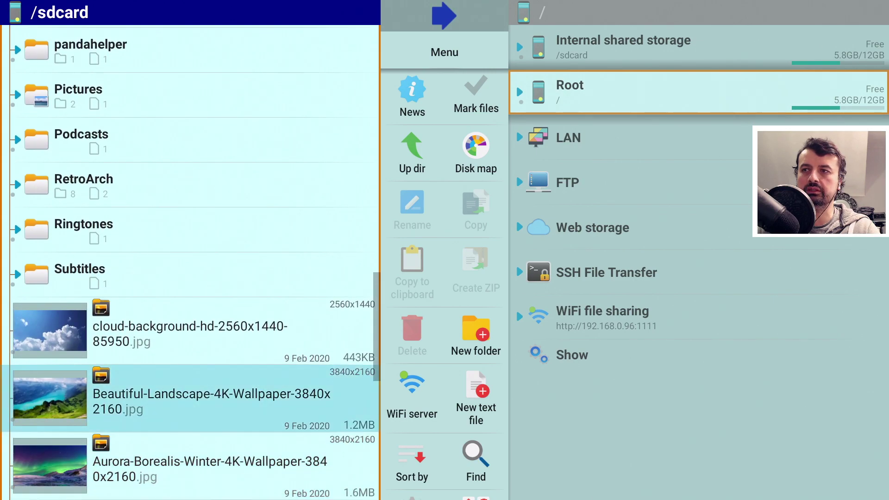
{"action": "key", "text": "Up"}
{"action": "key", "text": "Up"}
{"action": "key", "text": "Up"}
{"action": "key", "text": "Up"}
{"action": "key", "text": "Up"}
{"action": "key", "text": "Down"}
{"action": "key", "text": "Down"}
{"action": "key", "text": "Down"}
{"action": "key", "text": "Down"}
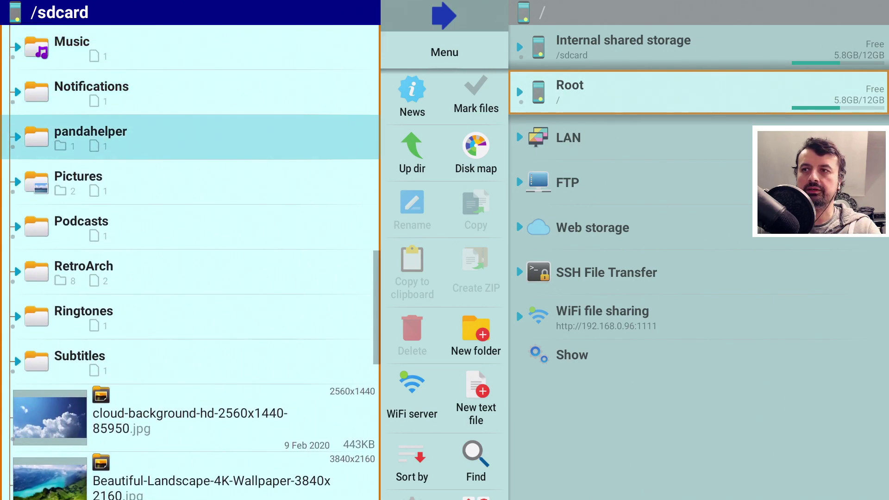
{"action": "key", "text": "Right"}
{"action": "key", "text": "Down"}
{"action": "key", "text": "Left"}
{"action": "key", "text": "Down"}
{"action": "key", "text": "Up"}
{"action": "key", "text": "Return"}
{"action": "key", "text": "Return"}
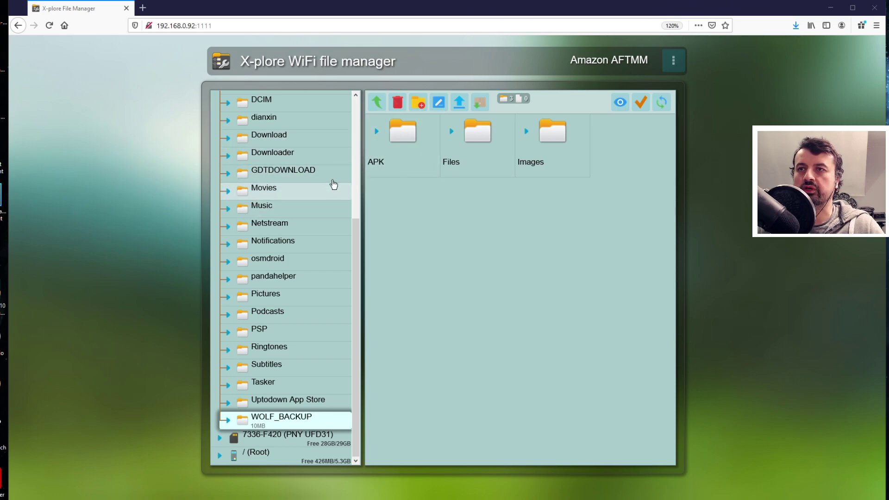
Switch to Firefox on the computer and open this Fire TV's WiFi file manager at 192.168.0.96:1111.
{"action": "left_click", "coordinate": [234, 26]}
{"action": "type", "text": "192.168.0.96:1111"}
{"action": "key", "text": "Return"}
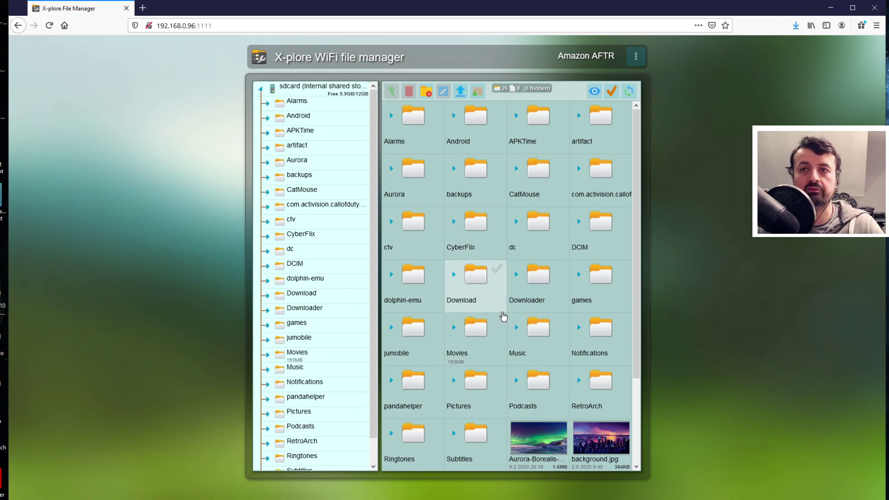
Upload the WOLF_BACKUP folder from the computer to the root of the Fire TV's sdcard.
{"action": "left_click_drag", "start_coordinate": [639, 327], "coordinate": [639, 414]}
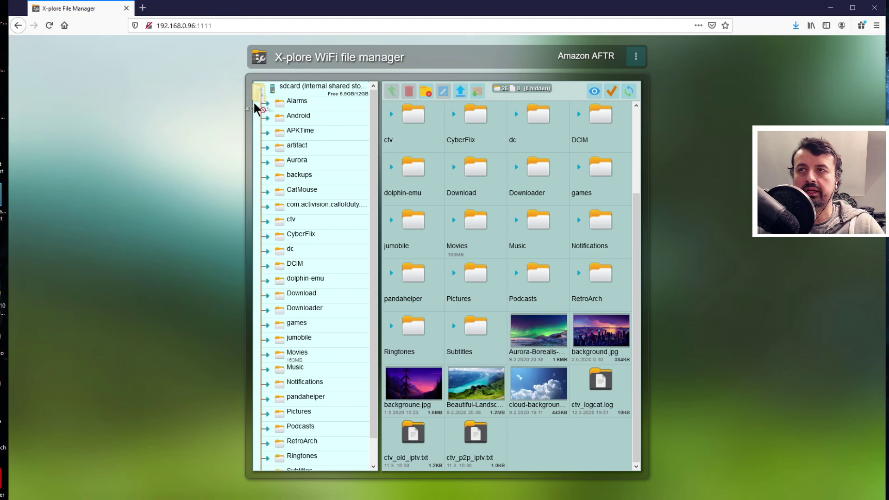
{"action": "left_click_drag", "start_coordinate": [254, 103], "coordinate": [313, 84]}
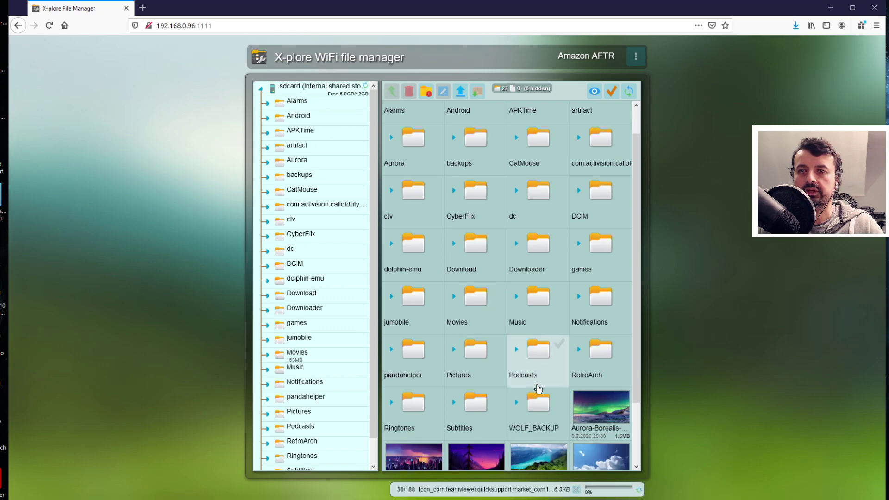
{"action": "left_click", "coordinate": [509, 489]}
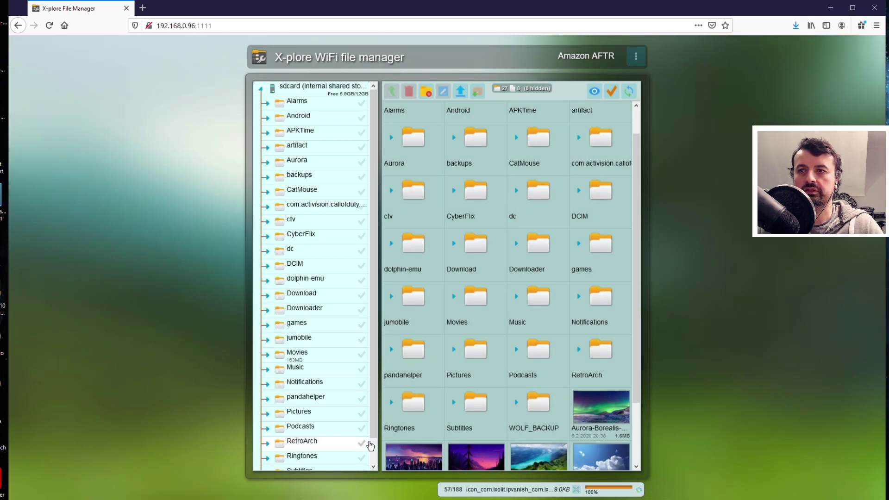
{"action": "scroll", "coordinate": [373, 150], "scroll_direction": "down", "scroll_amount": 2}
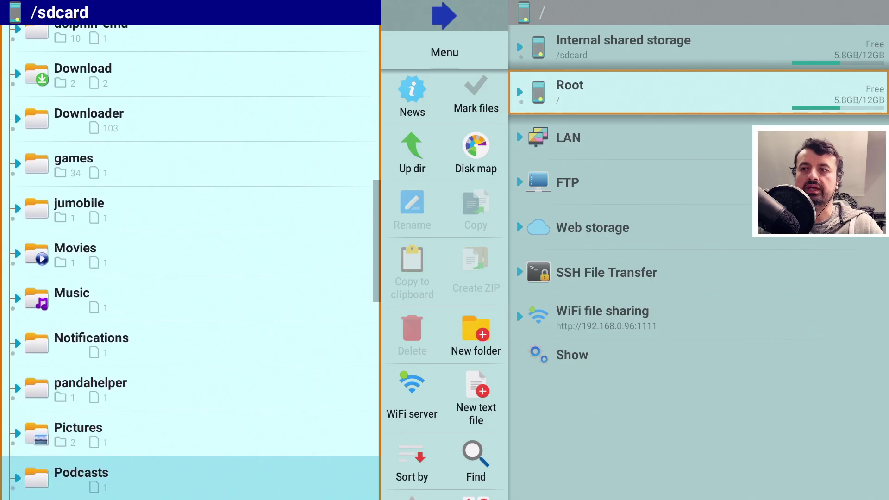
Back in X-plore on the Fire TV, check the contents of the uploaded WOLF_BACKUP folder and collapse it.
{"action": "key", "text": "Down"}
{"action": "key", "text": "Down"}
{"action": "key", "text": "Down"}
{"action": "key", "text": "Down"}
{"action": "key", "text": "Down"}
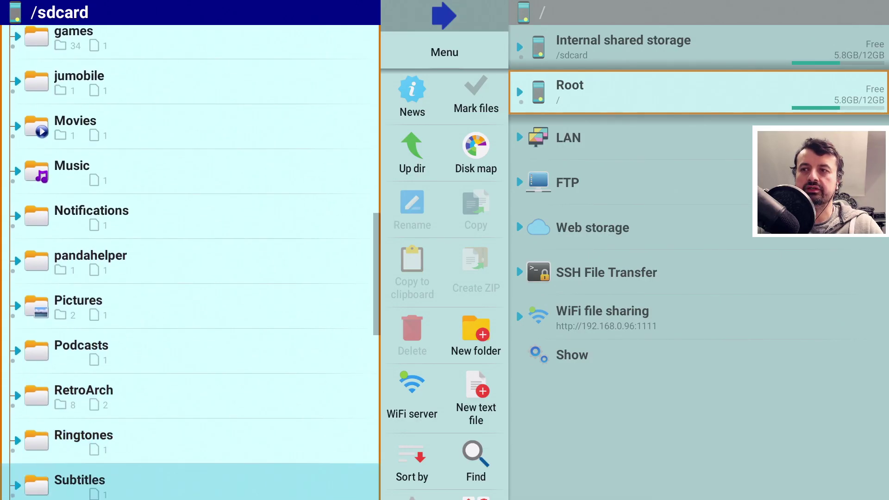
{"action": "key", "text": "Up"}
{"action": "key", "text": "Return"}
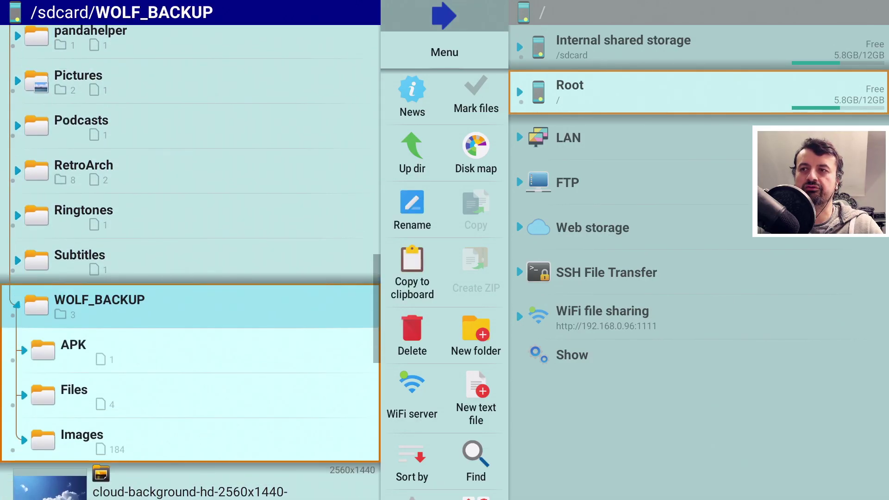
{"action": "key", "text": "Return"}
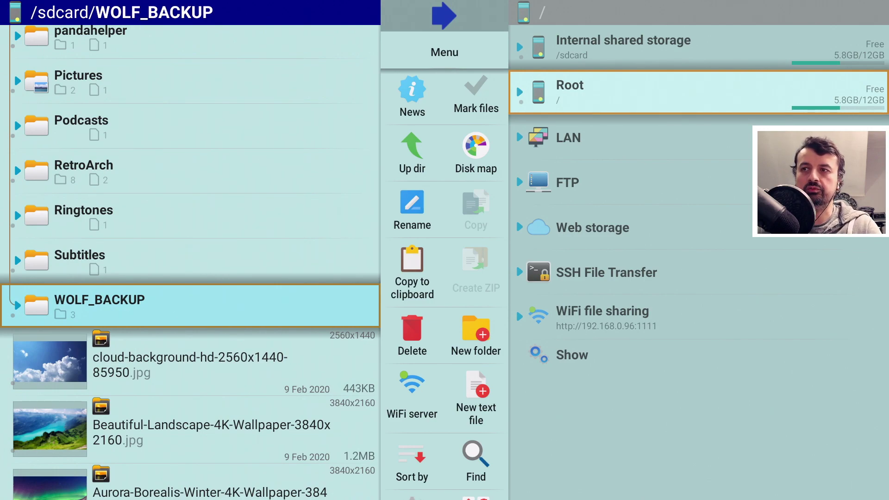
Leave X-plore for the Fire TV home screen and launch Wolf Manager.
{"action": "key", "text": "Home"}
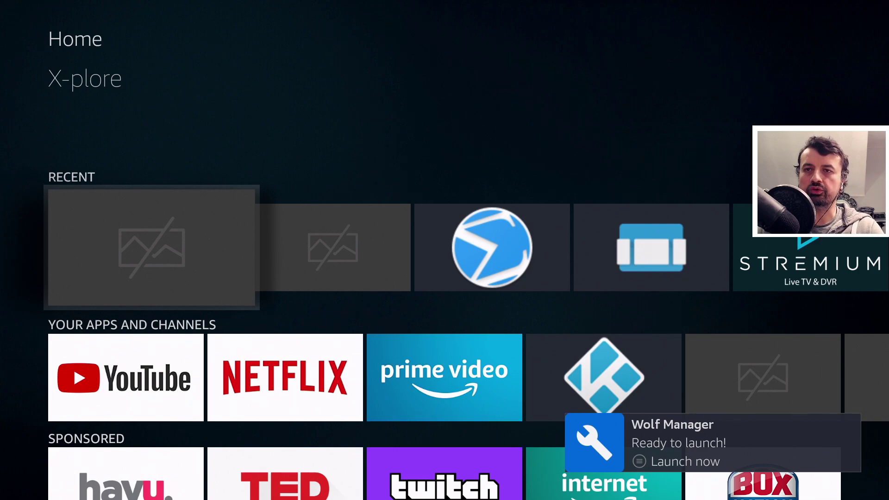
{"action": "key", "text": "Menu"}
{"action": "key", "text": "Up"}
{"action": "key", "text": "Return"}
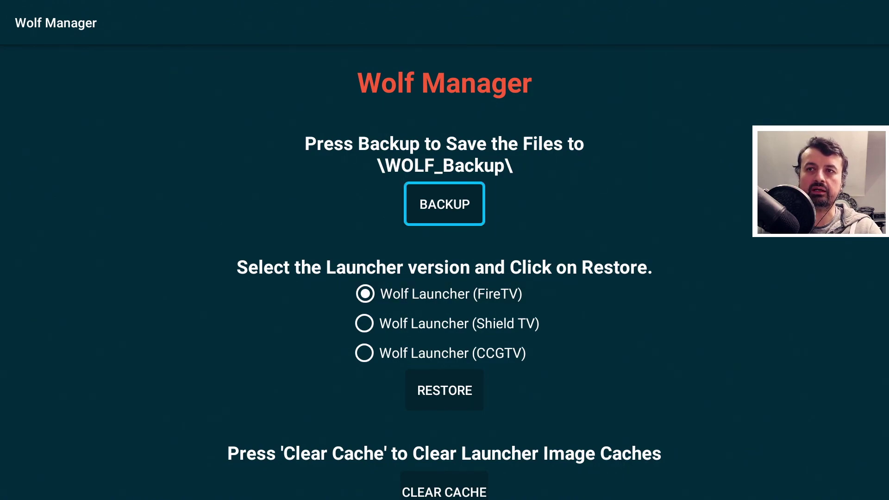
Try to restore the backup with Wolf Launcher (FireTV) as the launcher version.
{"action": "key", "text": "Down"}
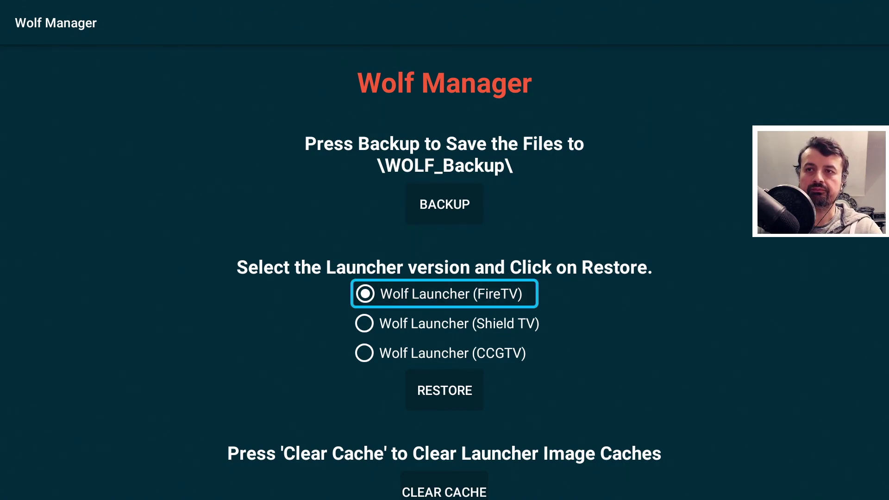
{"action": "key", "text": "Down"}
{"action": "key", "text": "Down"}
{"action": "key", "text": "Up"}
{"action": "key", "text": "Up"}
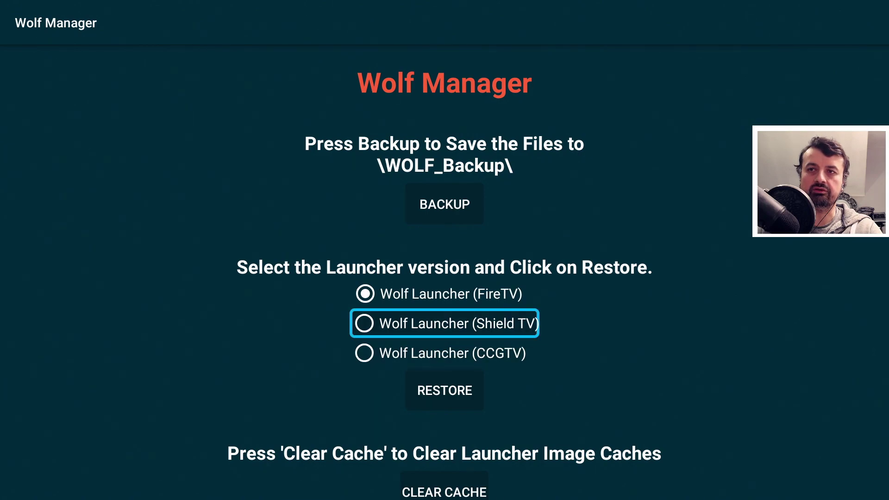
{"action": "key", "text": "Down"}
{"action": "key", "text": "Down"}
{"action": "key", "text": "Down"}
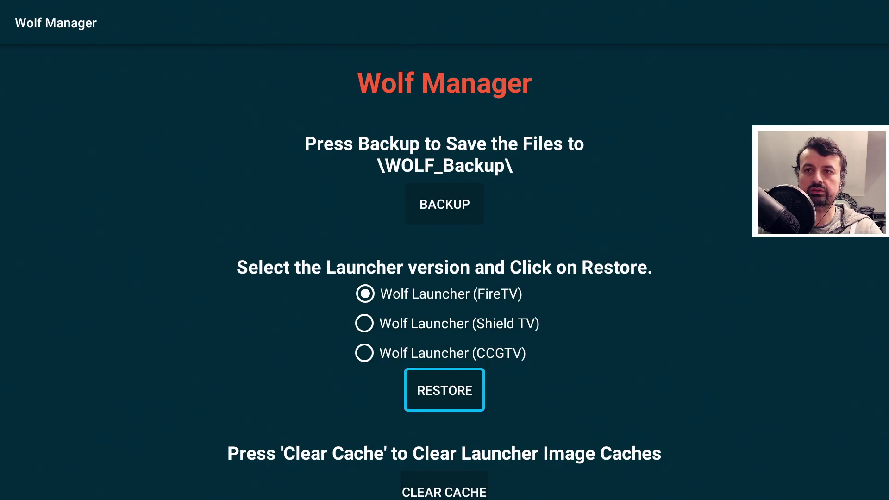
{"action": "key", "text": "Return"}
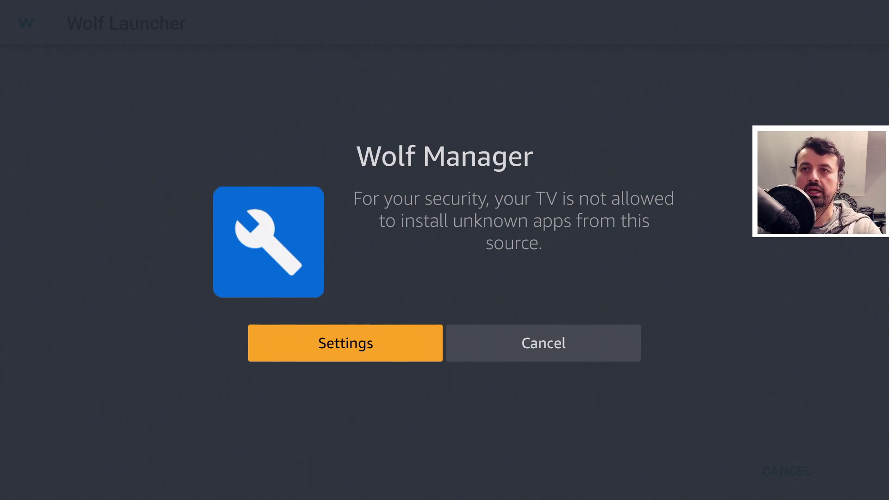
Allow Wolf Manager to install unknown apps in the Fire TV settings and return to Wolf Manager.
{"action": "key", "text": "Return"}
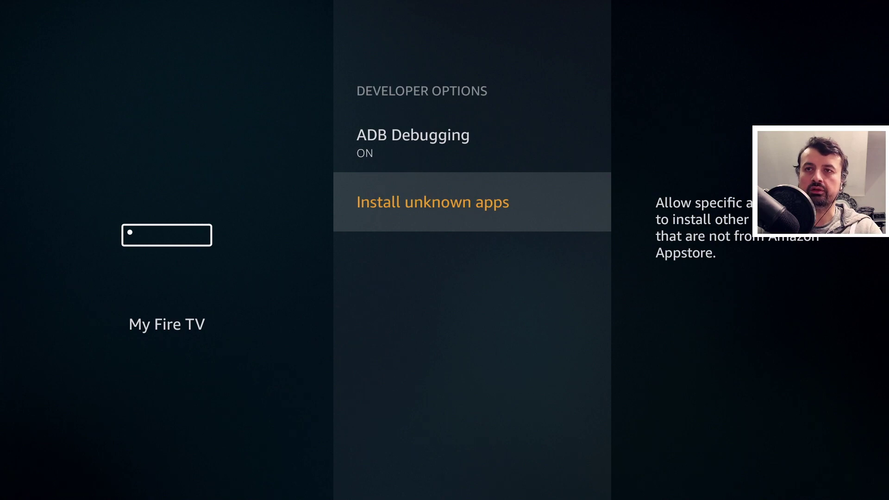
{"action": "key", "text": "Return"}
{"action": "key", "text": "Down"}
{"action": "key", "text": "Down"}
{"action": "key", "text": "Down"}
{"action": "key", "text": "Down"}
{"action": "key", "text": "Down"}
{"action": "key", "text": "Down"}
{"action": "key", "text": "Down"}
{"action": "key", "text": "Down"}
{"action": "key", "text": "Down"}
{"action": "key", "text": "Down"}
{"action": "key", "text": "Up"}
{"action": "key", "text": "Up"}
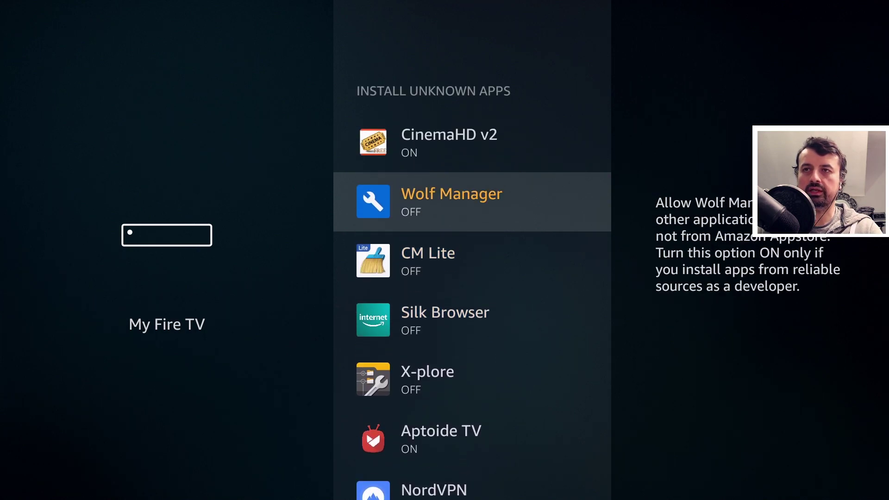
{"action": "key", "text": "Return"}
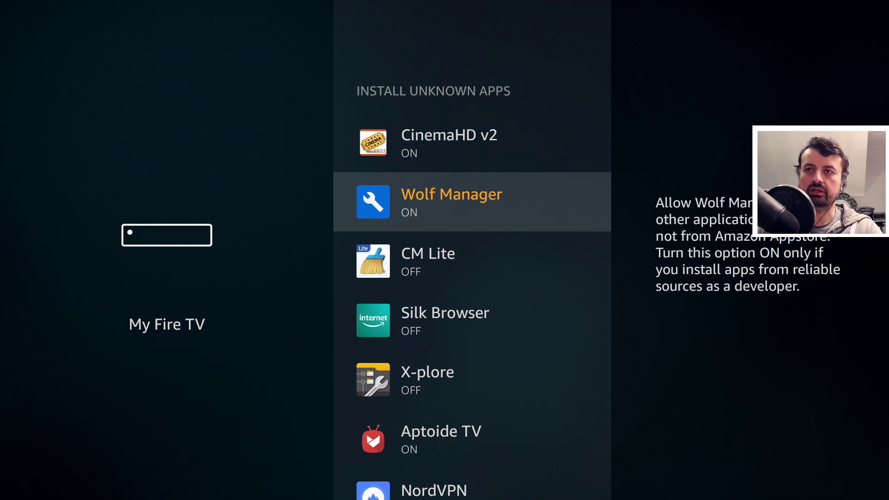
{"action": "key", "text": "Escape"}
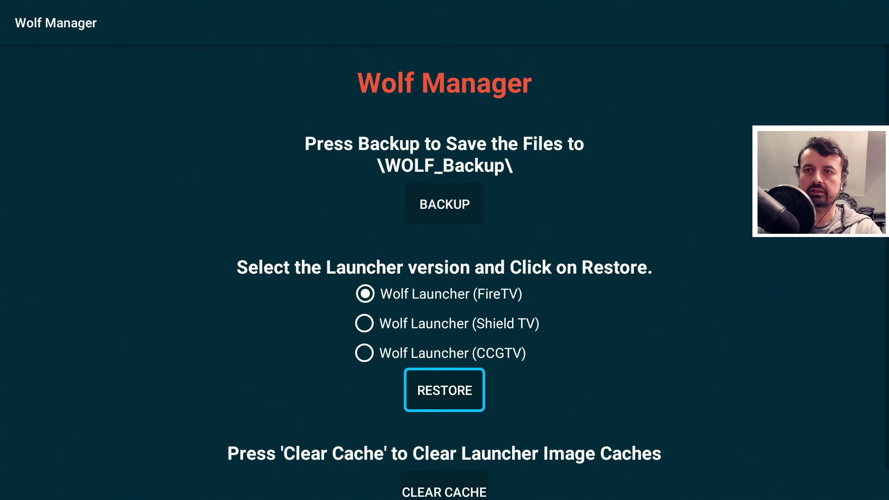
Restore the Wolf Launcher (FireTV) backup by installing the Wolf Launcher update, and open the launcher.
{"action": "key", "text": "Up"}
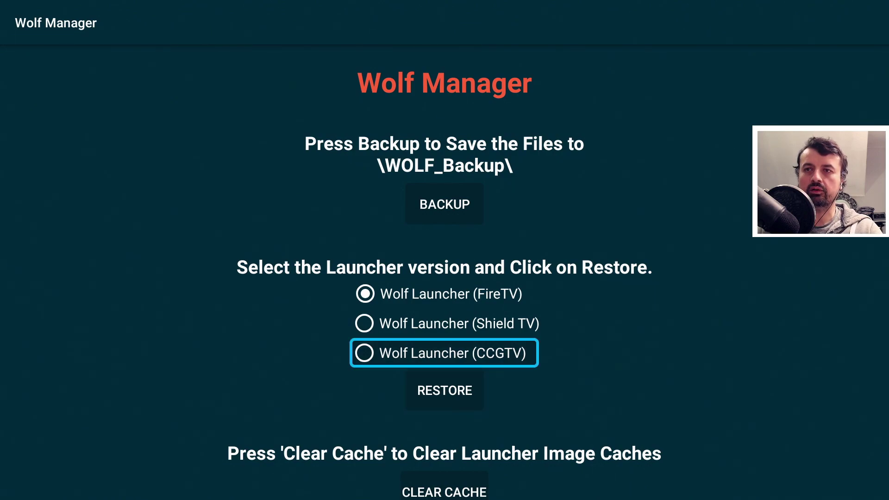
{"action": "key", "text": "Down"}
{"action": "key", "text": "Return"}
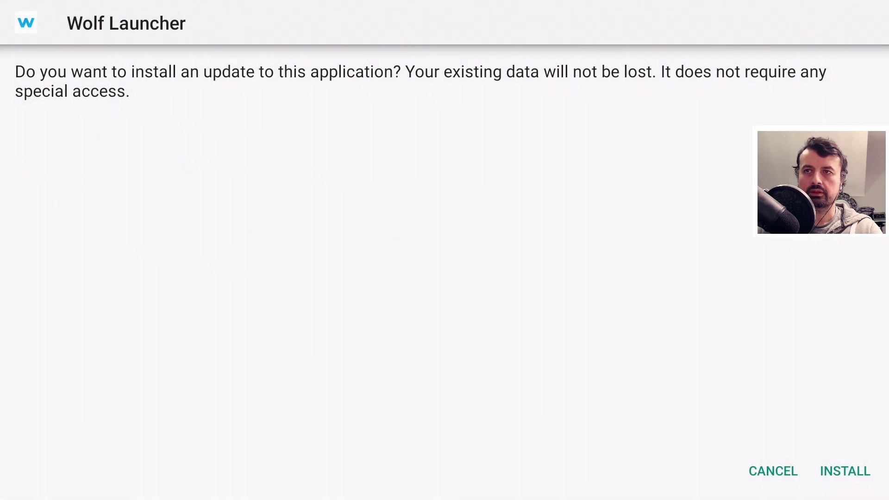
{"action": "key", "text": "Down"}
{"action": "key", "text": "Right"}
{"action": "key", "text": "Return"}
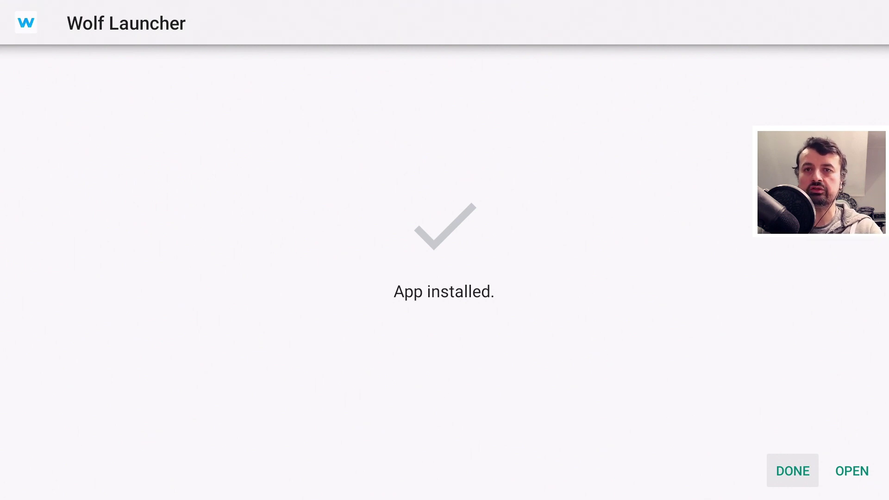
{"action": "key", "text": "Right"}
{"action": "key", "text": "Return"}
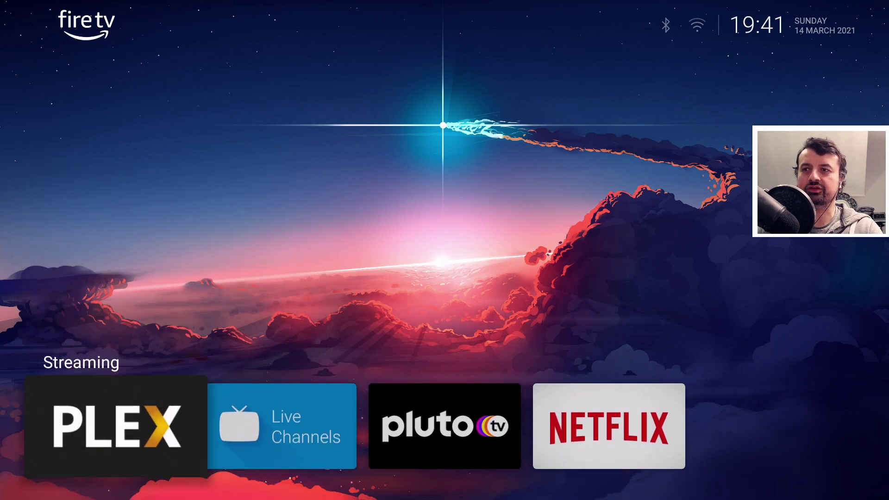
Look through the restored home screen's Streaming, Utilities, TDUK and Applications sections.
{"action": "key", "text": "Right"}
{"action": "key", "text": "Right"}
{"action": "key", "text": "Right"}
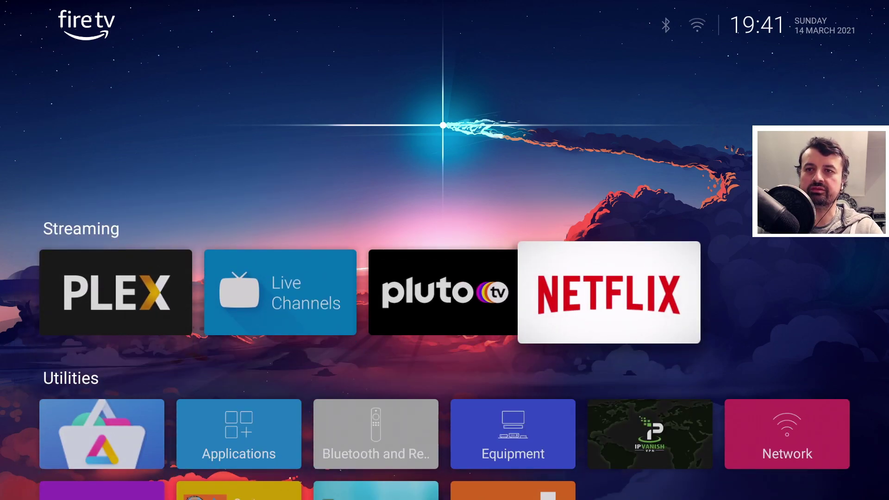
{"action": "key", "text": "Down"}
{"action": "key", "text": "Down"}
{"action": "key", "text": "Down"}
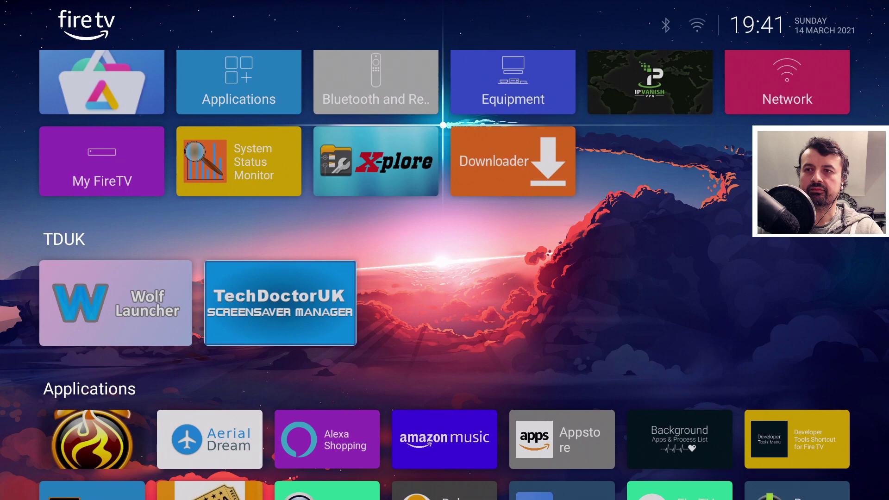
{"action": "key", "text": "Down"}
{"action": "key", "text": "Down"}
{"action": "key", "text": "Down"}
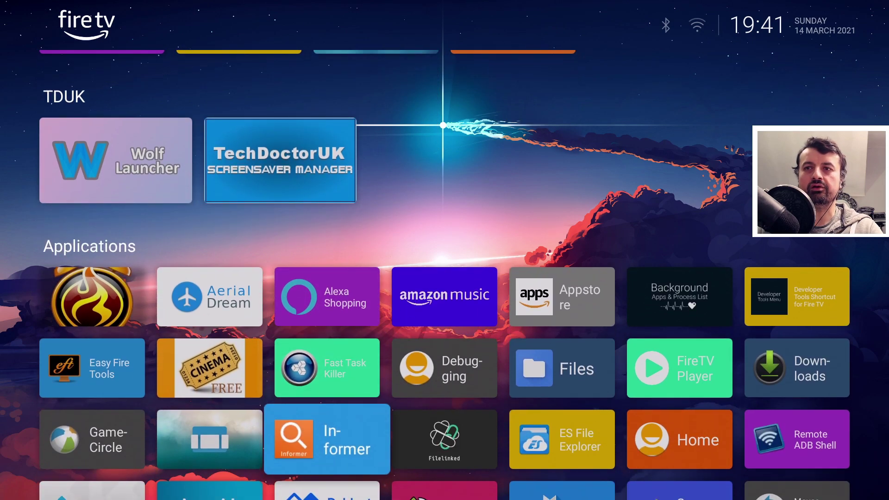
{"action": "key", "text": "Down"}
{"action": "key", "text": "Down"}
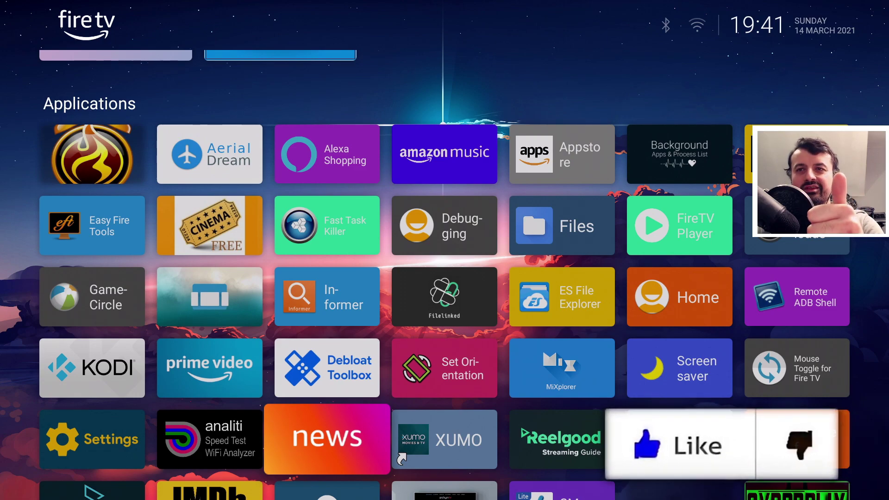
{"action": "key", "text": "Up"}
{"action": "key", "text": "Up"}
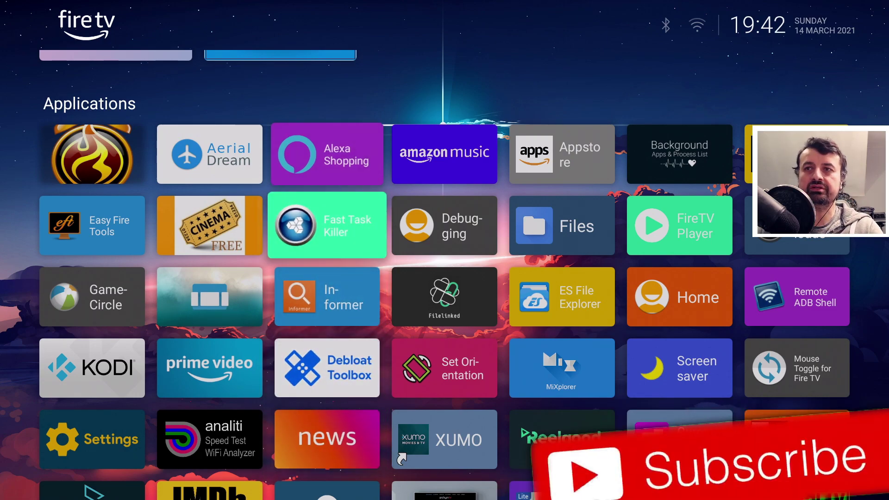
Review the Utilities and TDUK sections of the restored Fire TV home screen once more.
{"action": "key", "text": "Up"}
{"action": "key", "text": "Up"}
{"action": "key", "text": "Up"}
{"action": "key", "text": "Up"}
{"action": "key", "text": "Down"}
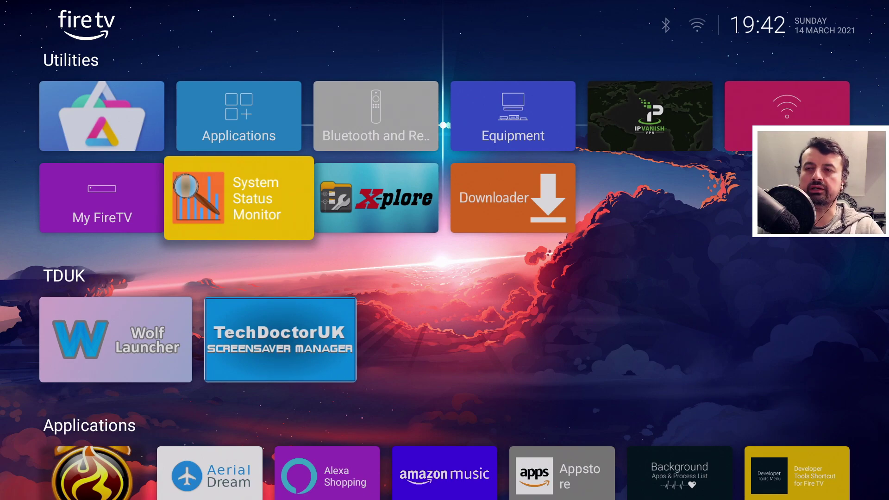
{"action": "key", "text": "Down"}
{"action": "key", "text": "Down"}
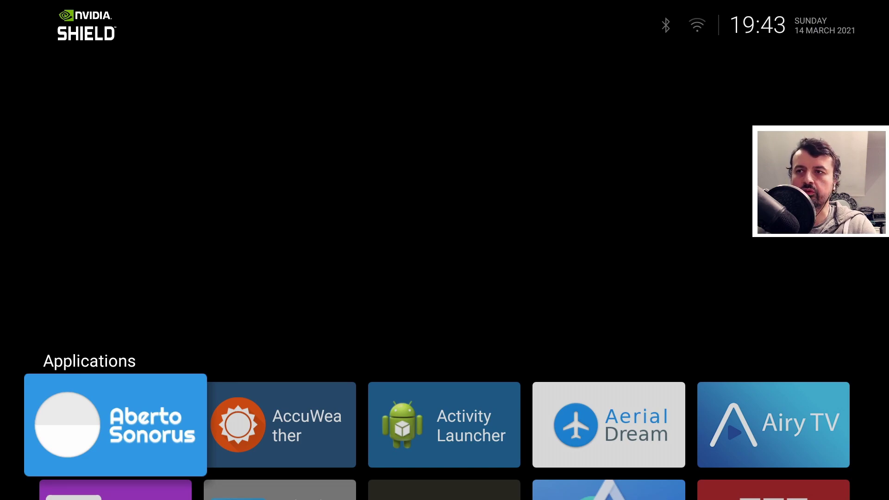
Look through the apps in the Applications section of the Nvidia Shield's uncustomised Wolf Launcher home screen.
{"action": "key", "text": "Down"}
{"action": "key", "text": "Down"}
{"action": "key", "text": "Down"}
{"action": "key", "text": "Down"}
{"action": "key", "text": "Down"}
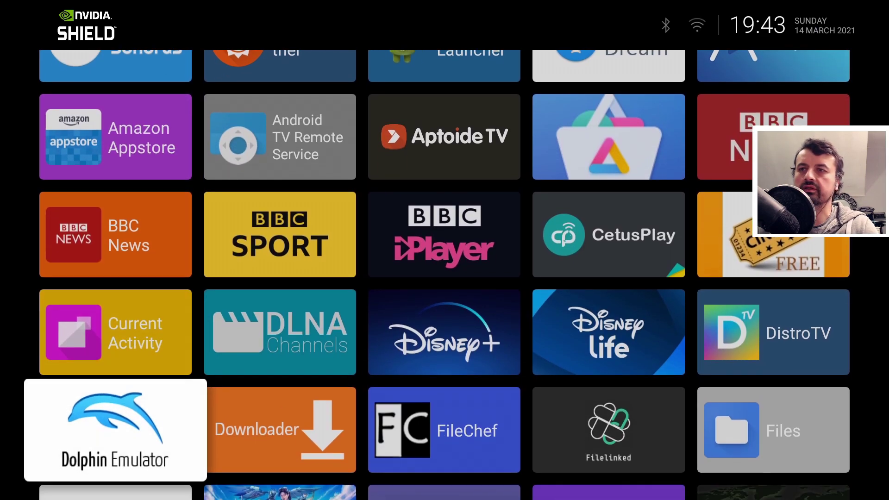
{"action": "key", "text": "Up"}
{"action": "key", "text": "Up"}
{"action": "key", "text": "Up"}
{"action": "key", "text": "Up"}
{"action": "key", "text": "Up"}
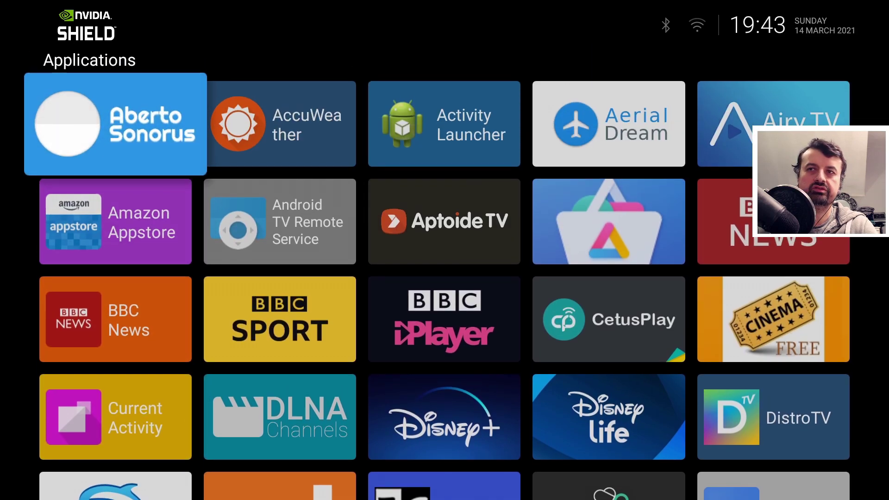
{"action": "key", "text": "Down"}
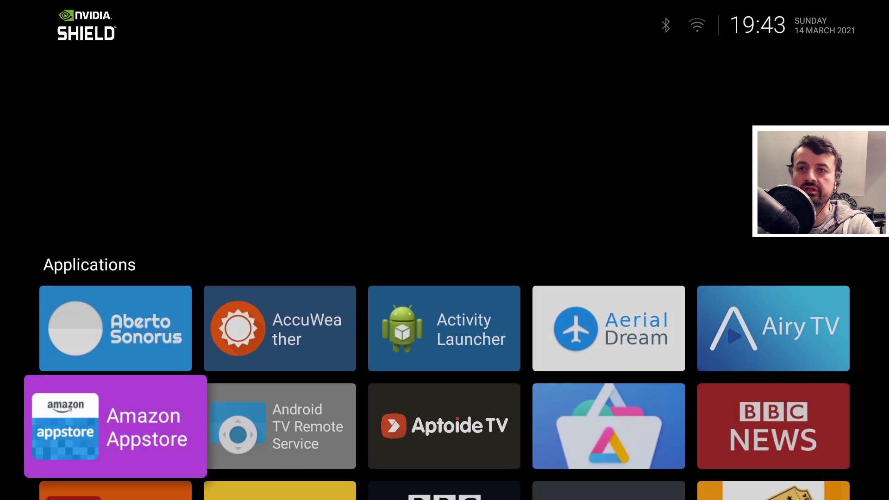
{"action": "key", "text": "Right"}
{"action": "key", "text": "Right"}
{"action": "key", "text": "Down"}
{"action": "key", "text": "Down"}
{"action": "key", "text": "Down"}
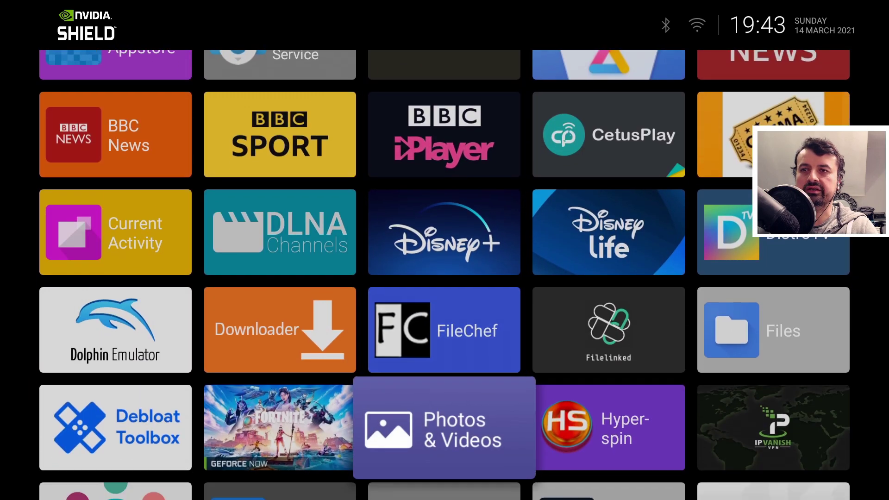
Open X-plore on the Shield and locate the WOLF_BACKUP folder in the internal shared storage.
{"action": "key", "text": "Down"}
{"action": "key", "text": "Down"}
{"action": "key", "text": "Down"}
{"action": "key", "text": "Down"}
{"action": "key", "text": "Down"}
{"action": "key", "text": "Down"}
{"action": "key", "text": "Down"}
{"action": "key", "text": "Down"}
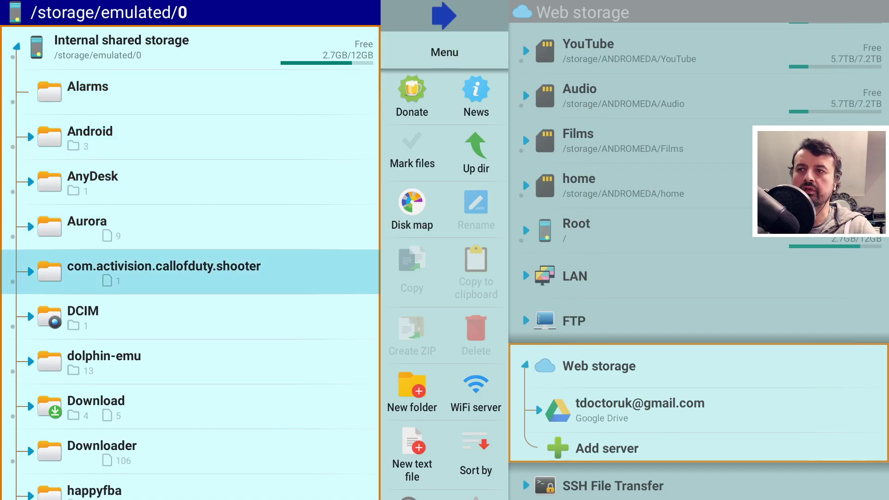
{"action": "key", "text": "Down"}
{"action": "key", "text": "Down"}
{"action": "key", "text": "Down"}
{"action": "key", "text": "Down"}
{"action": "key", "text": "Down"}
{"action": "key", "text": "Down"}
{"action": "key", "text": "Down"}
{"action": "key", "text": "Down"}
{"action": "key", "text": "Down"}
{"action": "key", "text": "Down"}
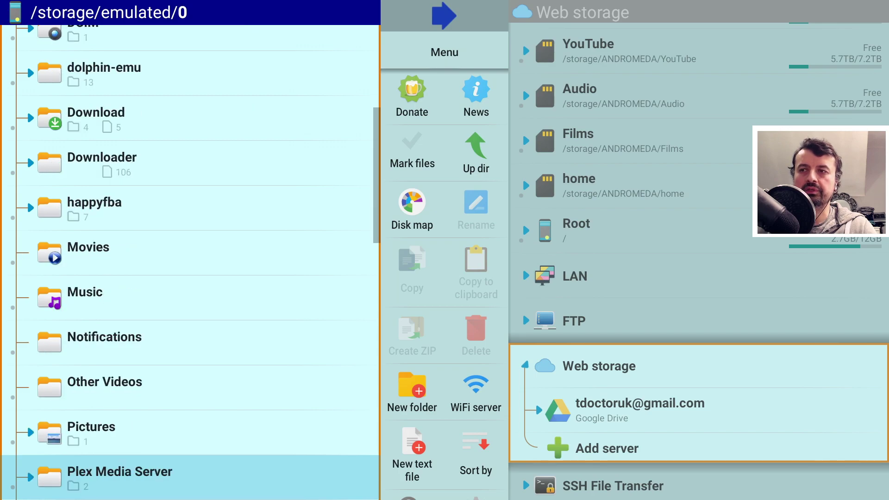
{"action": "key", "text": "Down"}
{"action": "key", "text": "Down"}
{"action": "key", "text": "Down"}
{"action": "key", "text": "Down"}
{"action": "key", "text": "Down"}
{"action": "key", "text": "Down"}
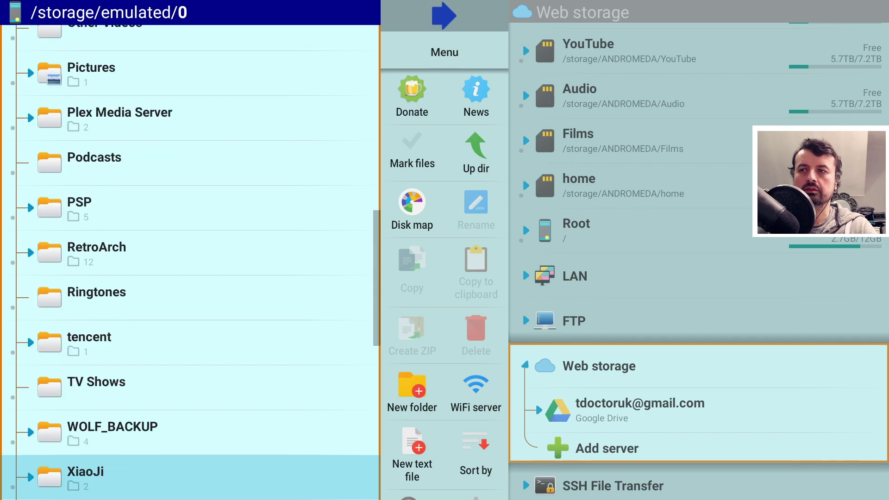
{"action": "key", "text": "Up"}
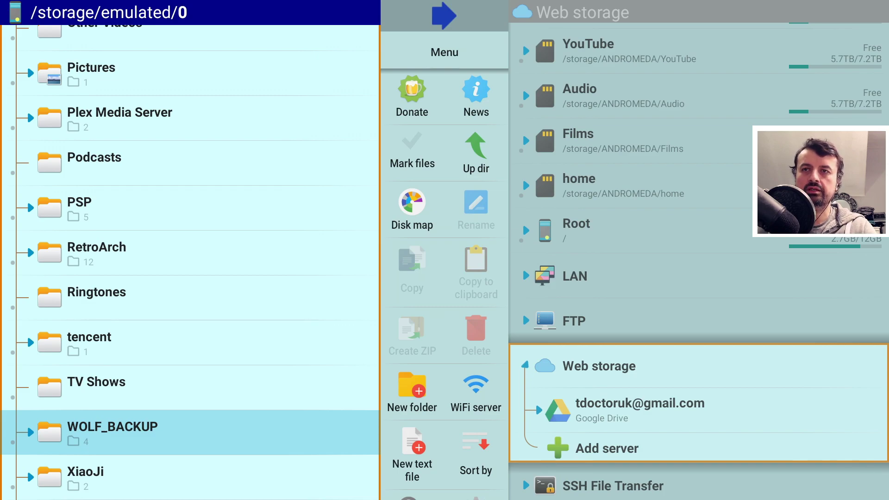
Open Wolf Manager from the Android TV home screen and allow it to access photos, media and files.
{"action": "key", "text": "Home"}
{"action": "key", "text": "Down"}
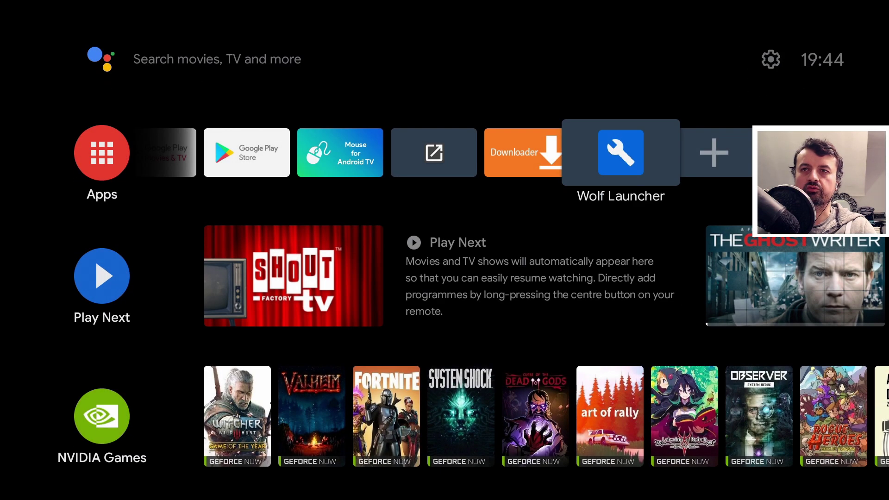
{"action": "key", "text": "Return"}
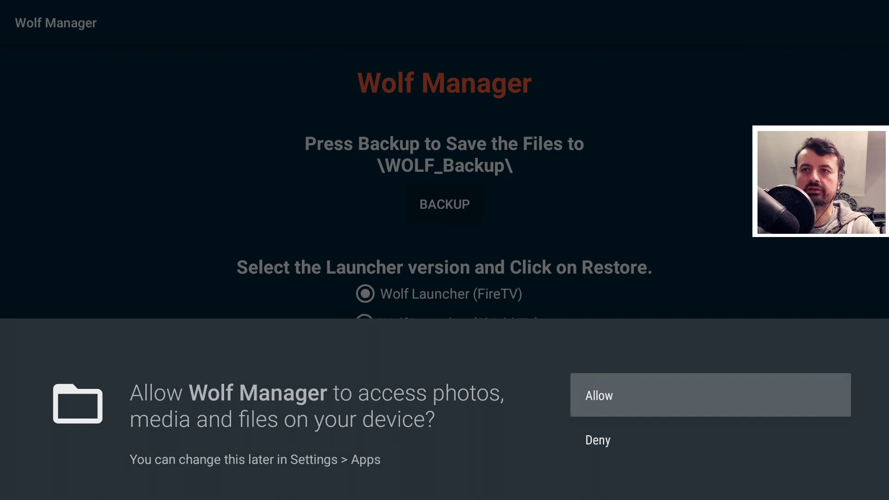
{"action": "key", "text": "Return"}
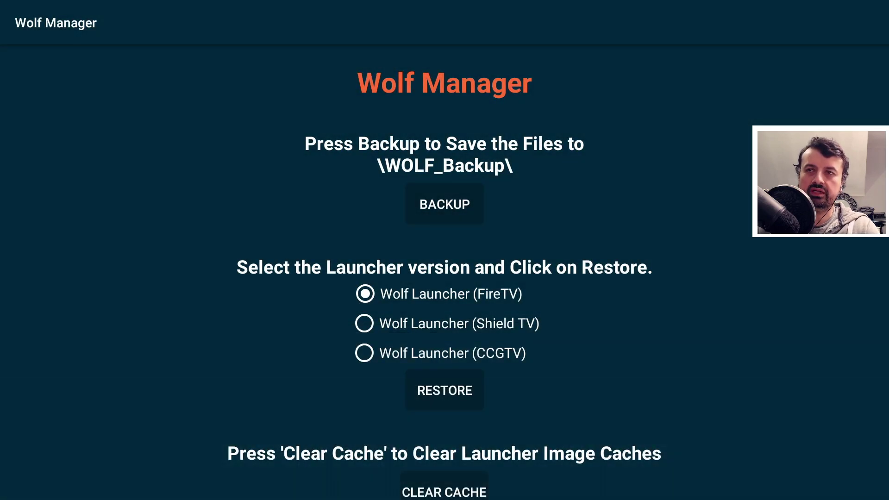
Select Wolf Launcher (Shield TV) as the launcher version to restore in Wolf Manager.
{"action": "key", "text": "Down"}
{"action": "key", "text": "Down"}
{"action": "key", "text": "Down"}
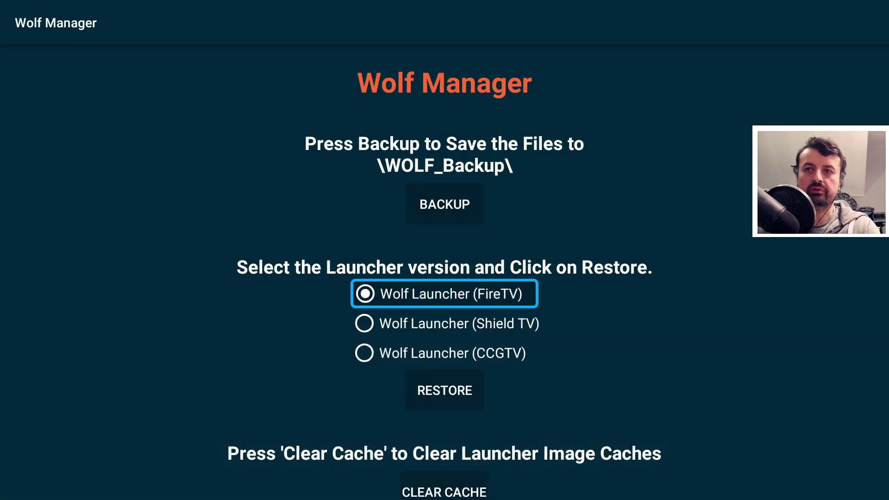
{"action": "key", "text": "Return"}
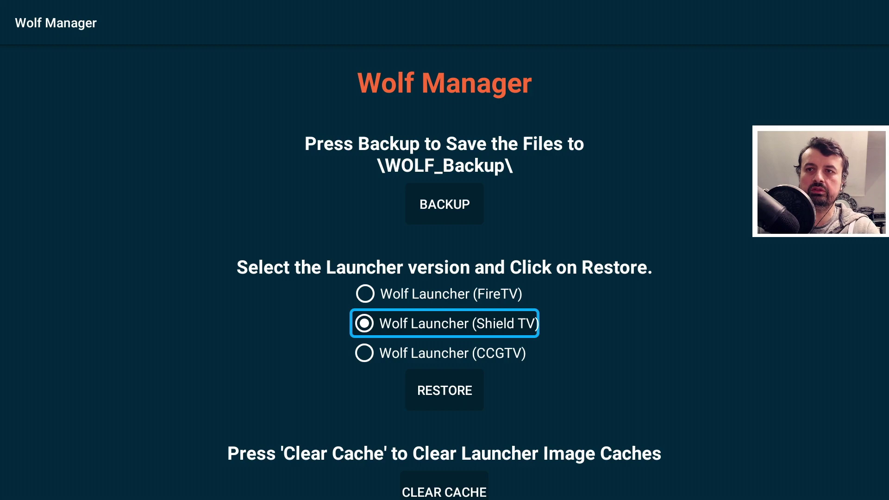
Clear the launcher image caches in Wolf Manager.
{"action": "key", "text": "Down"}
{"action": "key", "text": "Down"}
{"action": "key", "text": "Down"}
{"action": "key", "text": "Return"}
Restore the Wolf Launcher (Shield TV) backup by installing the launcher, and open the installed app.
{"action": "key", "text": "Up"}
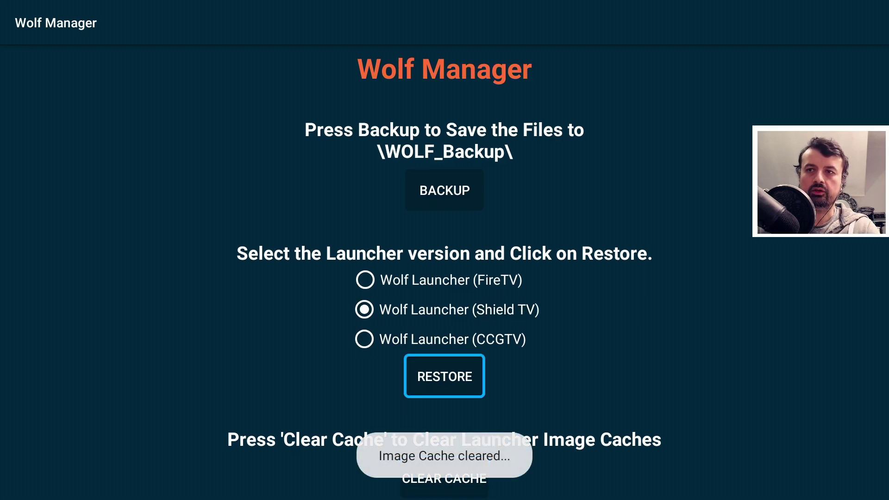
{"action": "key", "text": "Return"}
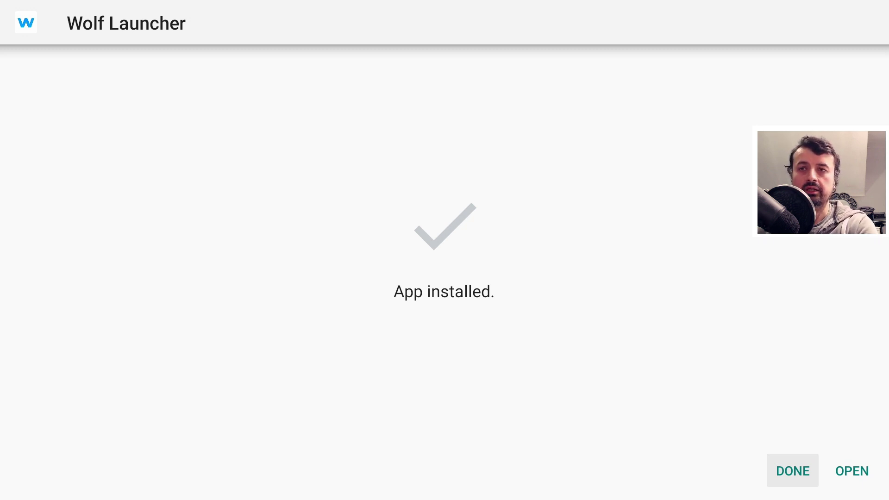
{"action": "key", "text": "Right"}
{"action": "key", "text": "Return"}
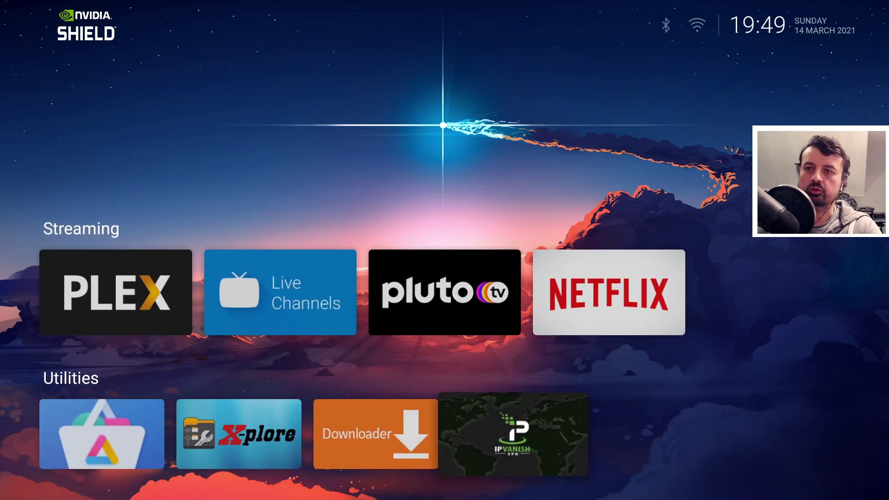
Look through the Utilities, TDUK and Applications sections of the Shield's restored home screen.
{"action": "key", "text": "Down"}
{"action": "key", "text": "Down"}
{"action": "key", "text": "Down"}
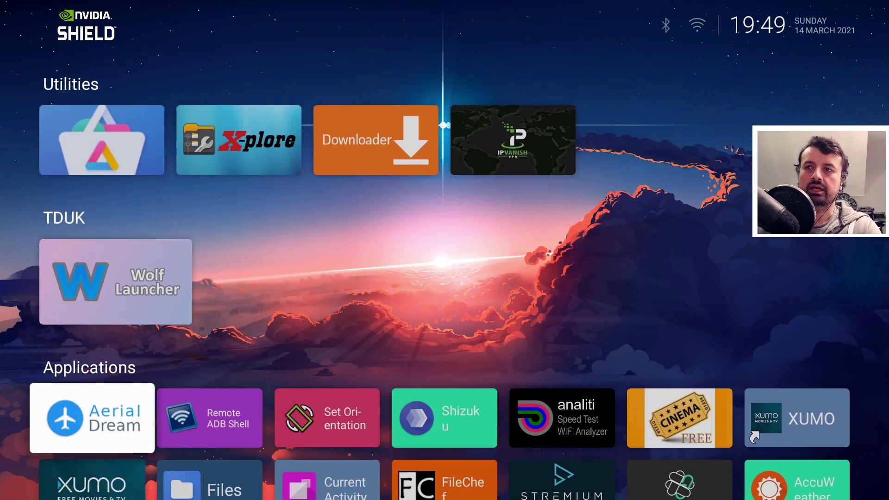
{"action": "key", "text": "Down"}
{"action": "key", "text": "Down"}
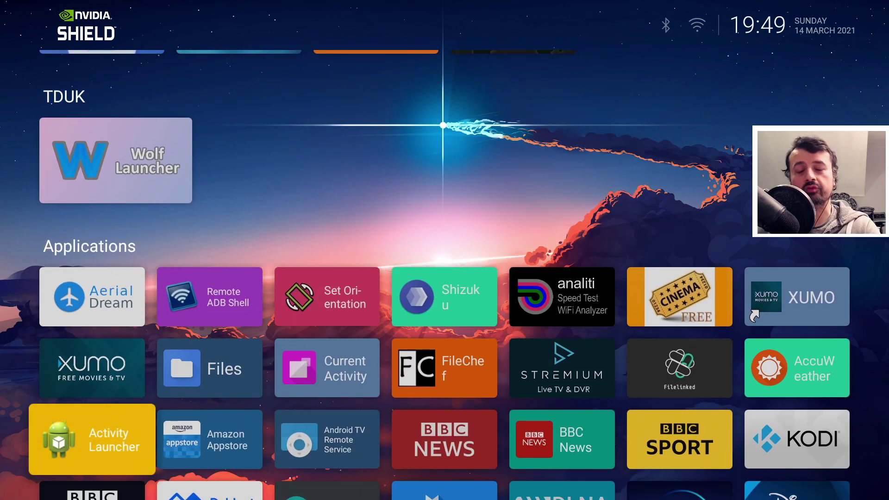